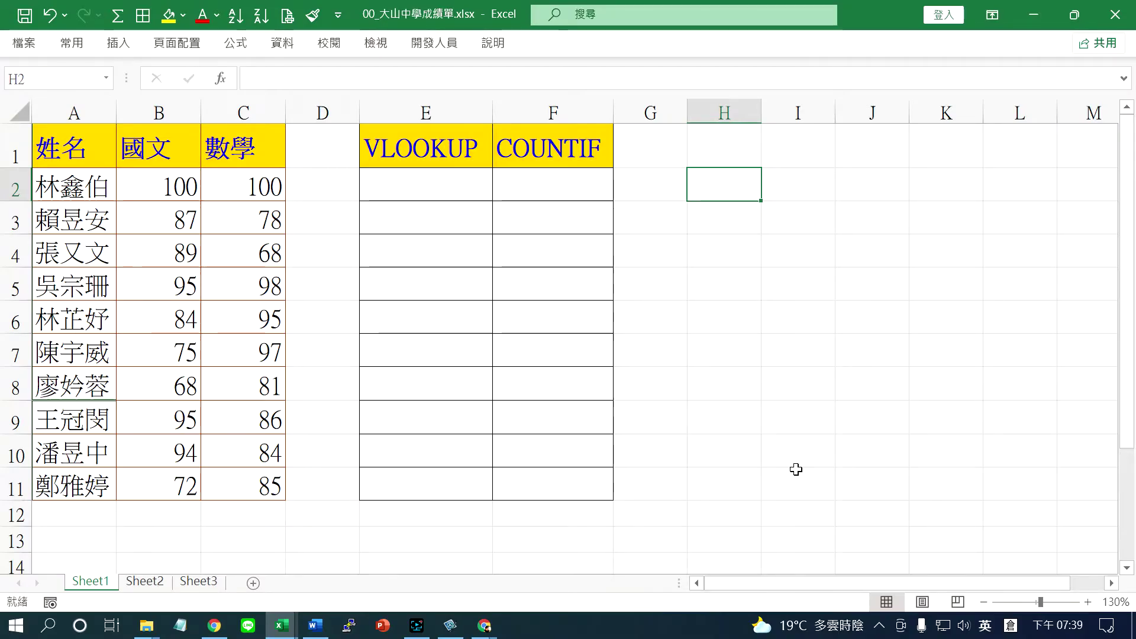
Step: Select the VLOOKUP heading in cell E1 on Sheet1
{"action": "left_click", "coordinate": [437, 159]}
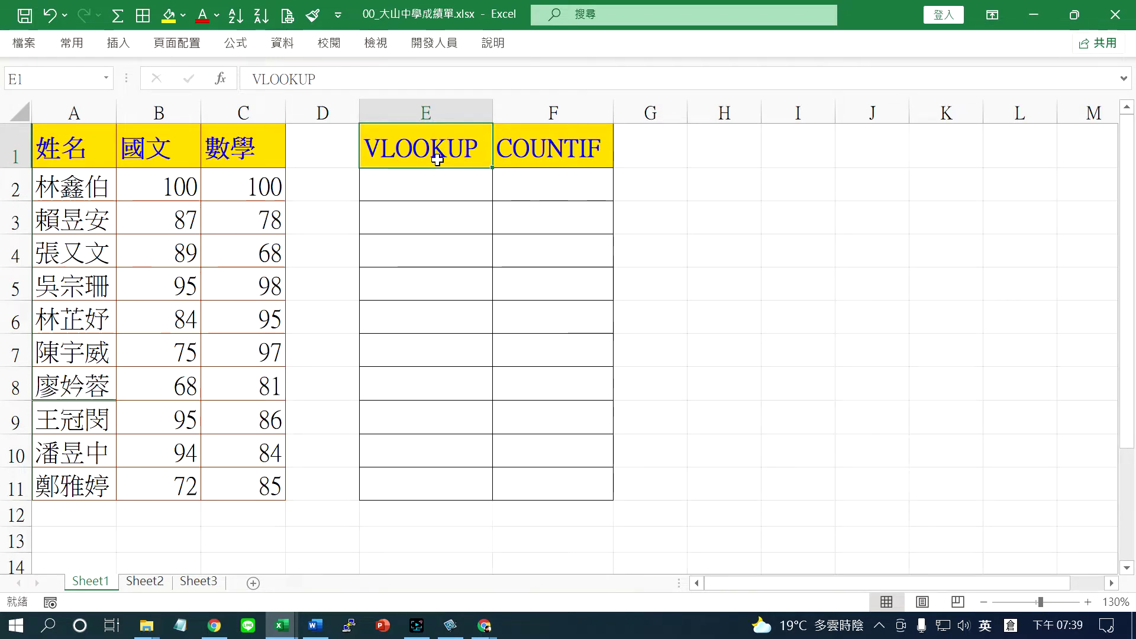
{"action": "left_click", "coordinate": [145, 582]}
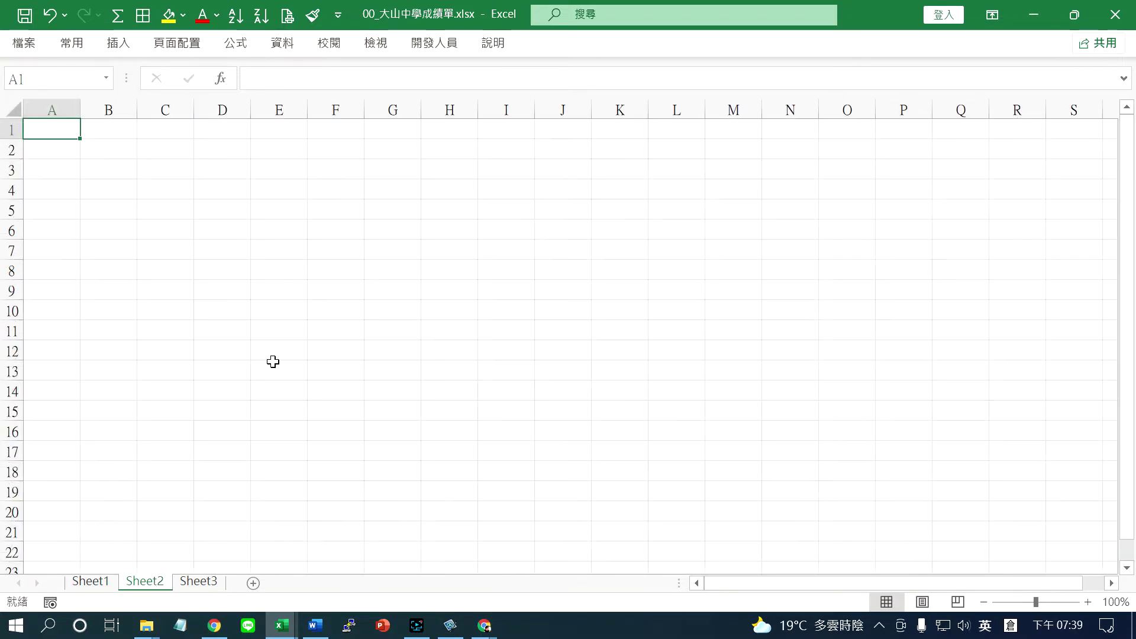
{"action": "scroll", "coordinate": [273, 362], "scroll_direction": "up", "scroll_amount": 9, "text": "ctrl"}
{"action": "left_click", "coordinate": [327, 271]}
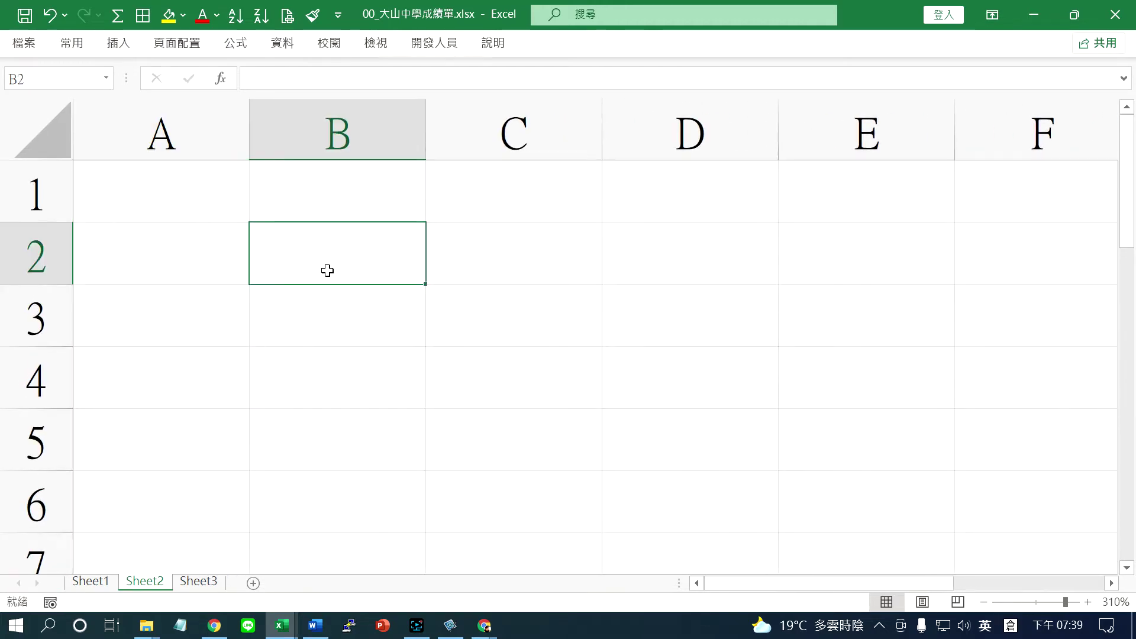
{"action": "type", "text": "=VL"}
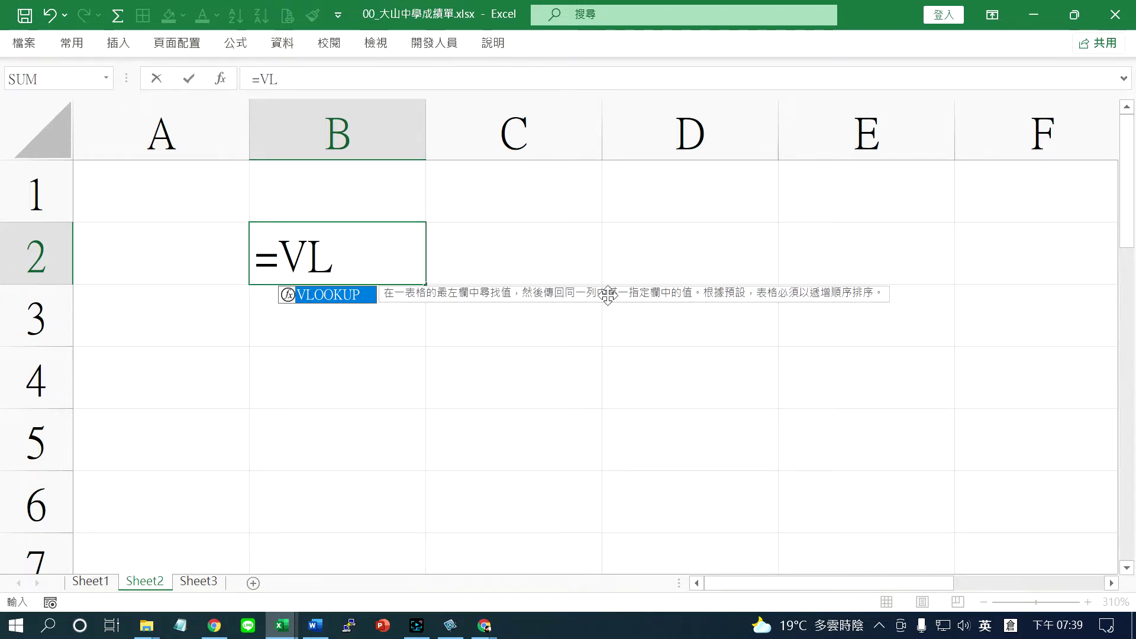
{"action": "double_click", "coordinate": [335, 295]}
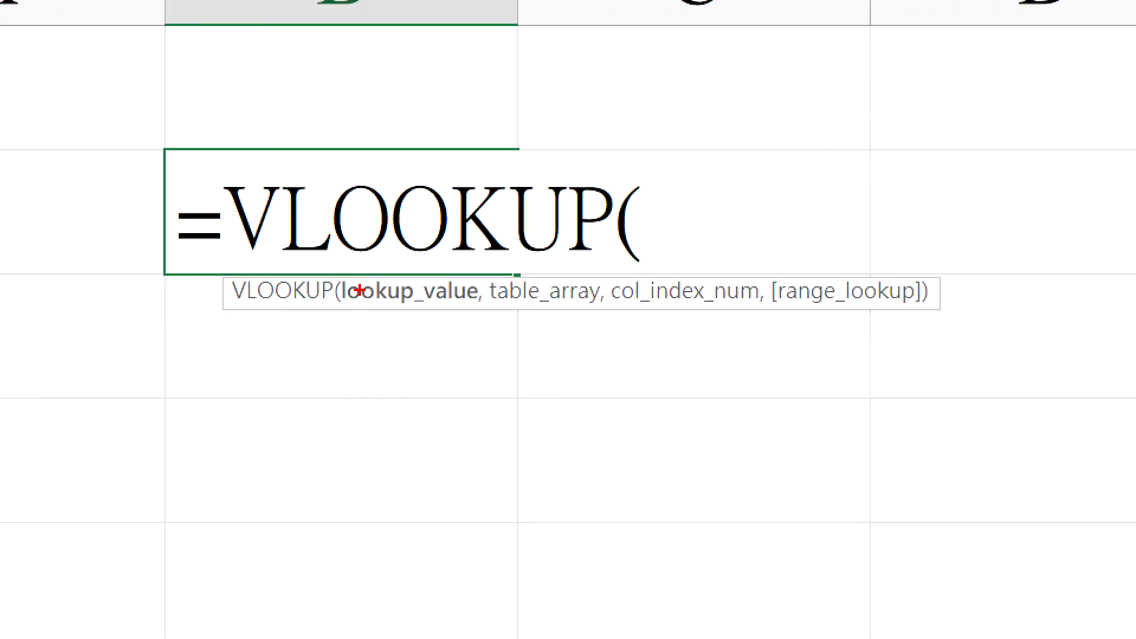
{"action": "mouse_move", "coordinate": [328, 265]}
{"action": "left_mouse_down"}
{"action": "mouse_move", "coordinate": [449, 319]}
{"action": "mouse_move", "coordinate": [477, 318]}
{"action": "left_mouse_up"}
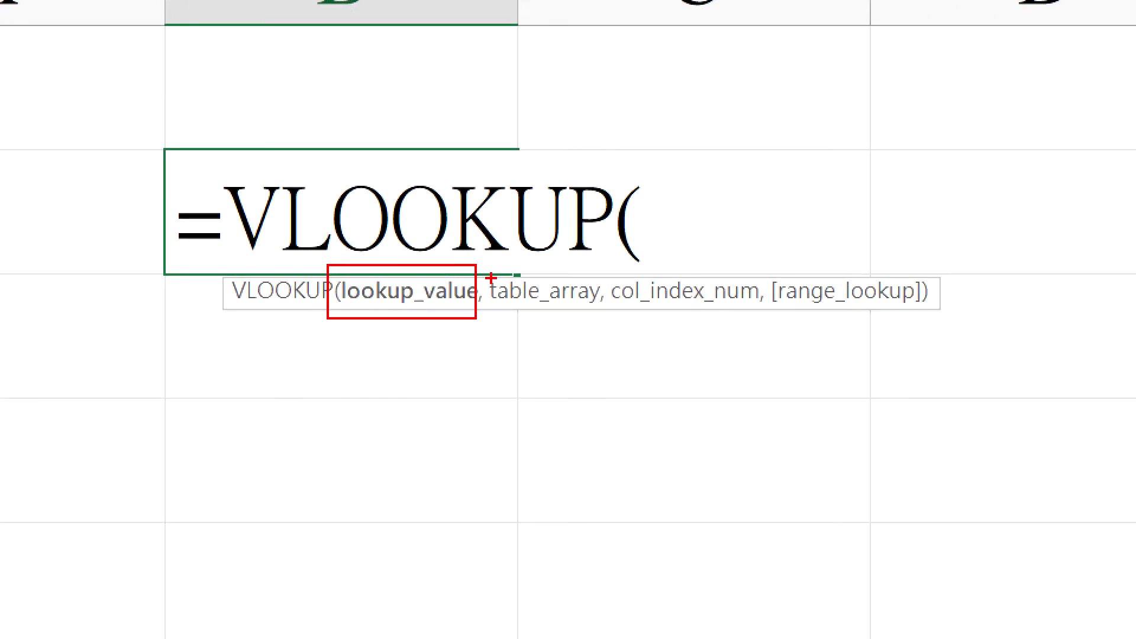
{"action": "mouse_move", "coordinate": [486, 270]}
{"action": "left_mouse_down"}
{"action": "mouse_move", "coordinate": [531, 309]}
{"action": "mouse_move", "coordinate": [602, 314]}
{"action": "left_mouse_up"}
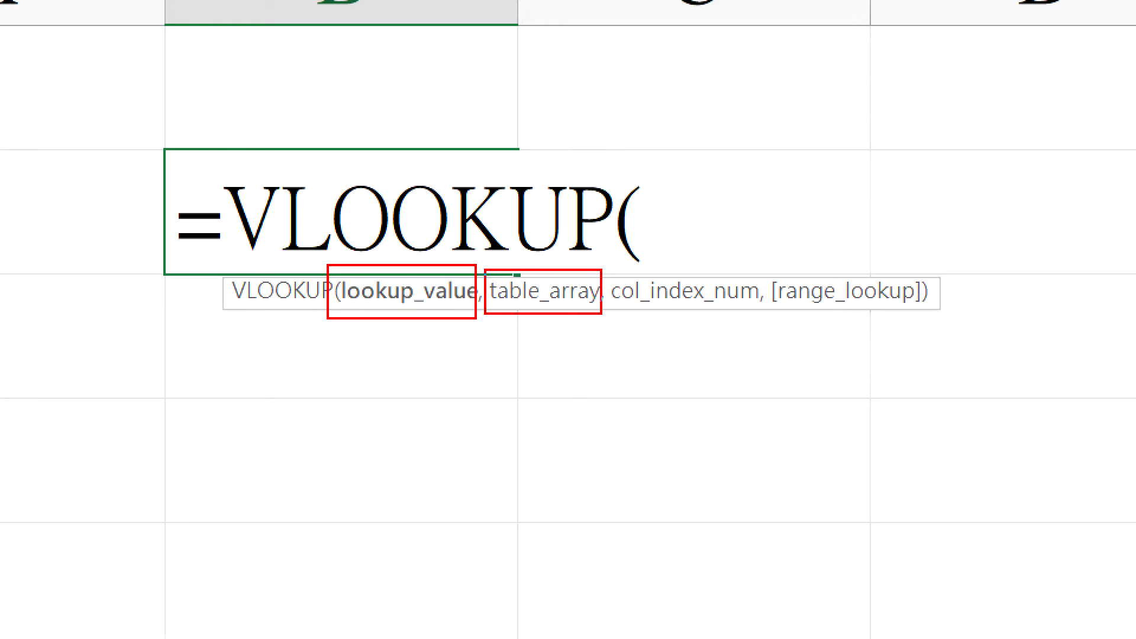
{"action": "mouse_move", "coordinate": [603, 269]}
{"action": "left_mouse_down"}
{"action": "mouse_move", "coordinate": [667, 313]}
{"action": "mouse_move", "coordinate": [774, 315]}
{"action": "left_mouse_up"}
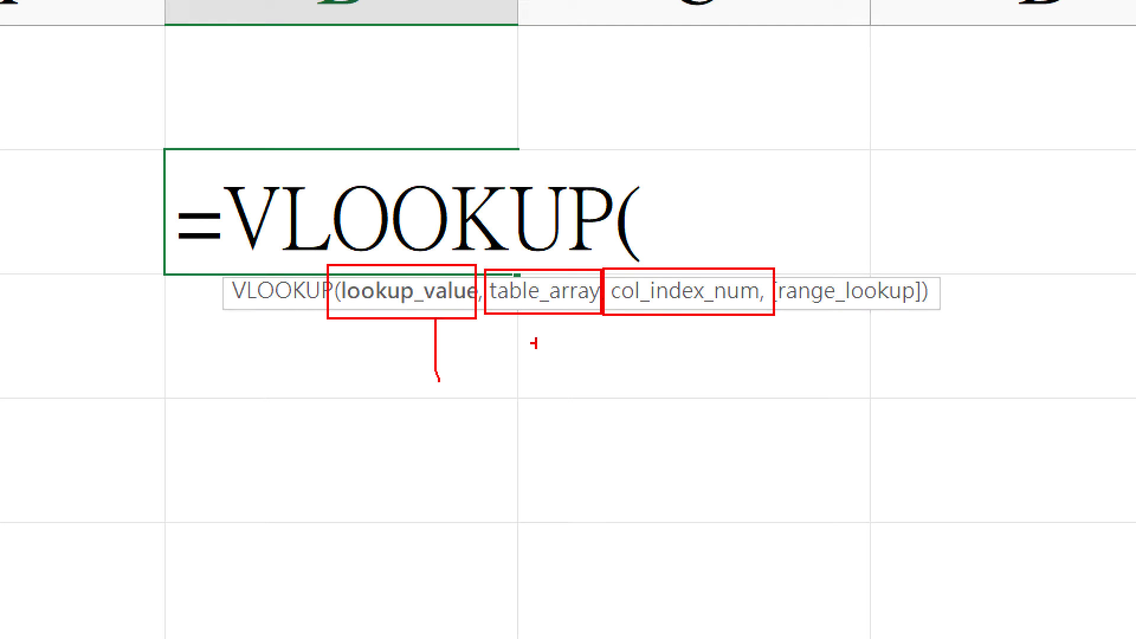
{"action": "left_click_drag", "start_coordinate": [564, 312], "coordinate": [573, 392]}
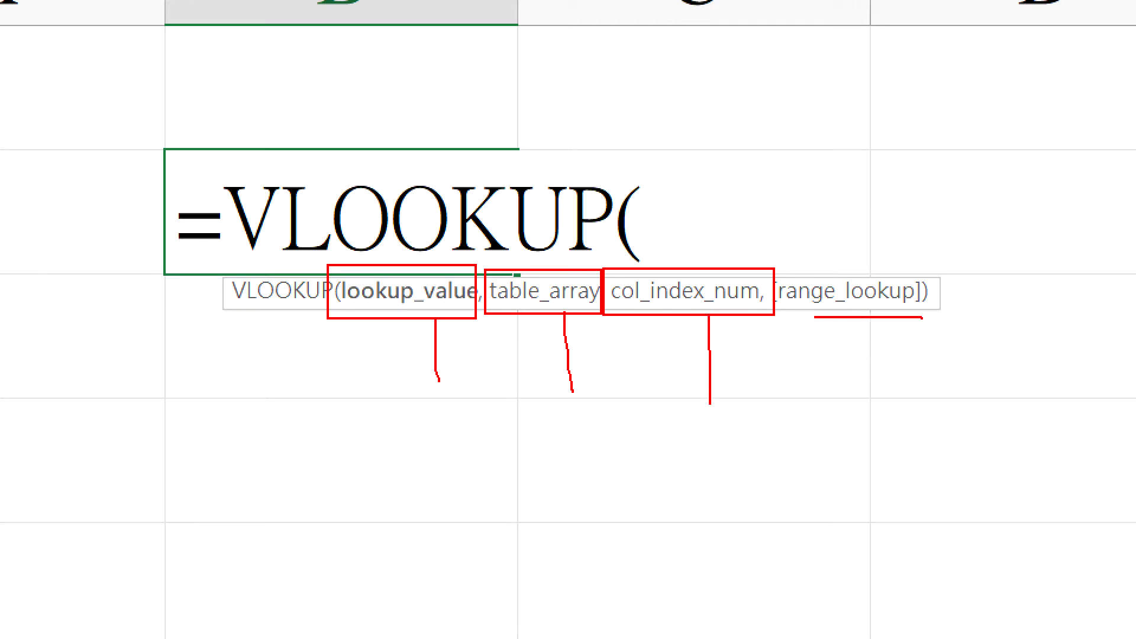
{"action": "mouse_move", "coordinate": [772, 275]}
{"action": "left_mouse_down"}
{"action": "mouse_move", "coordinate": [863, 247]}
{"action": "mouse_move", "coordinate": [954, 306]}
{"action": "left_mouse_up"}
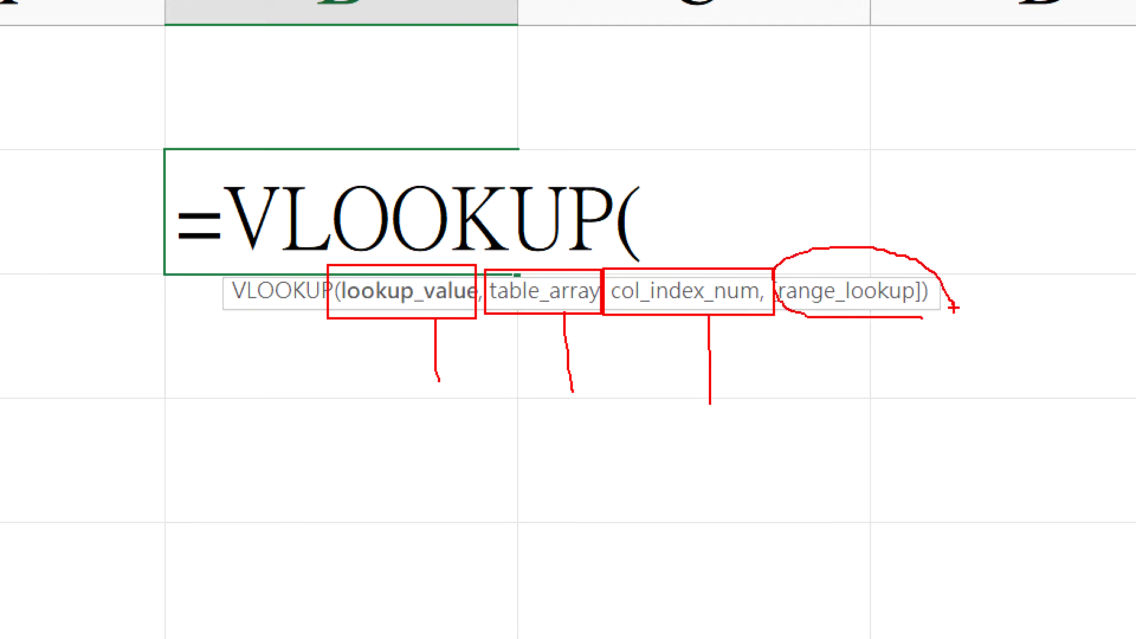
{"action": "key", "text": "Escape"}
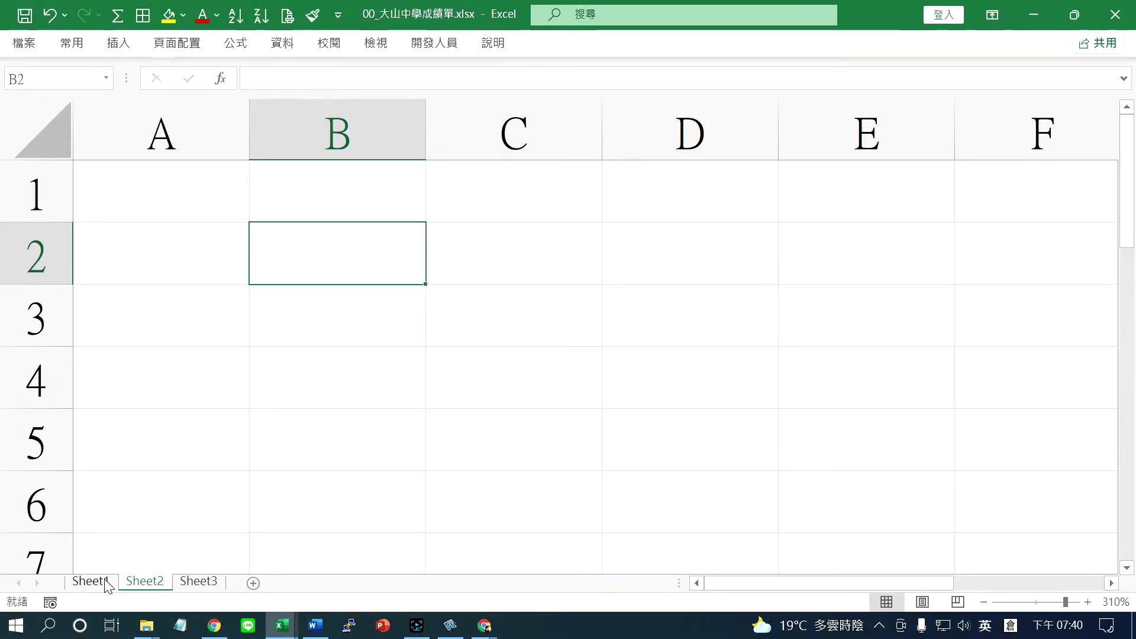
Step: Return to Sheet1 and widen column D
{"action": "left_click", "coordinate": [95, 581]}
{"action": "left_click", "coordinate": [413, 188]}
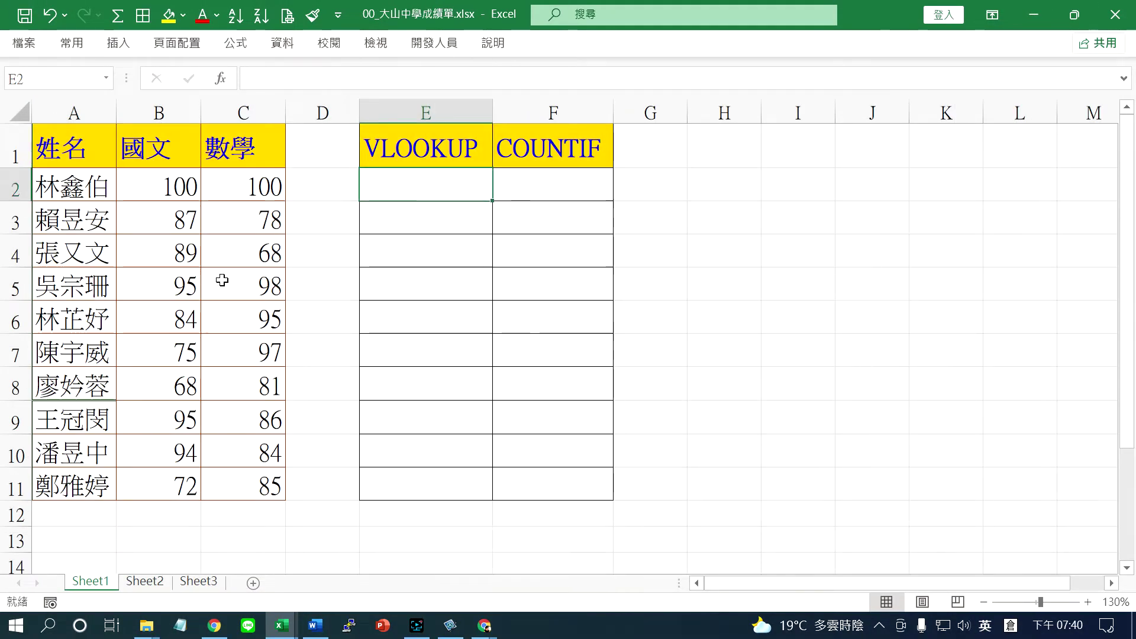
{"action": "left_click_drag", "start_coordinate": [359, 112], "coordinate": [434, 113]}
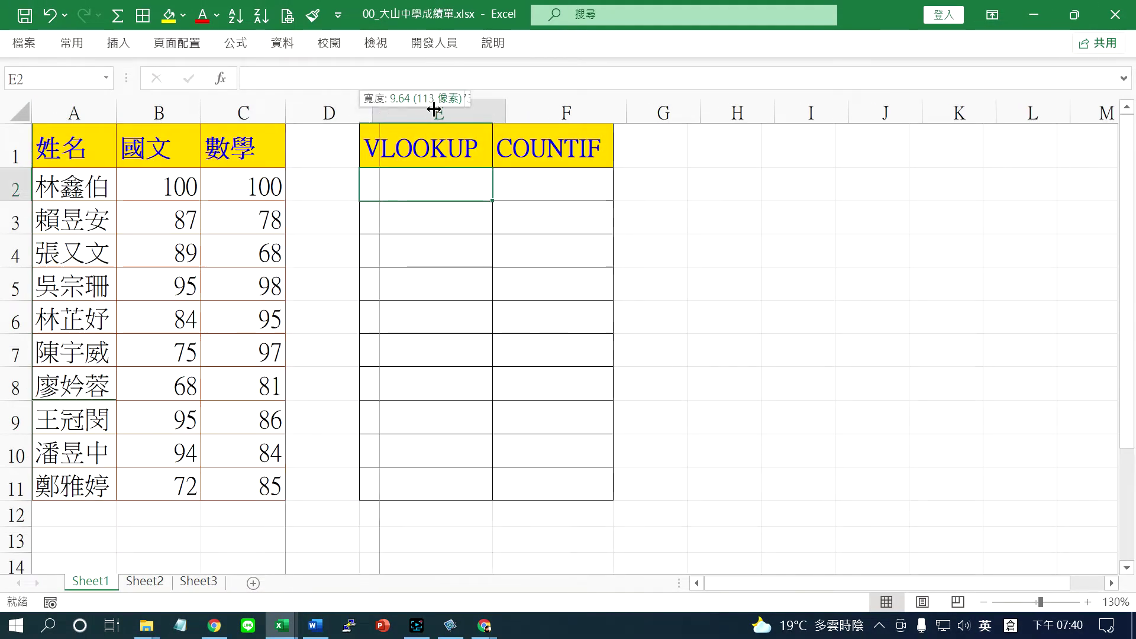
Step: Copy the second student's name from A3 into D1 as the lookup value
{"action": "left_click", "coordinate": [85, 222]}
{"action": "key", "text": "ctrl+c"}
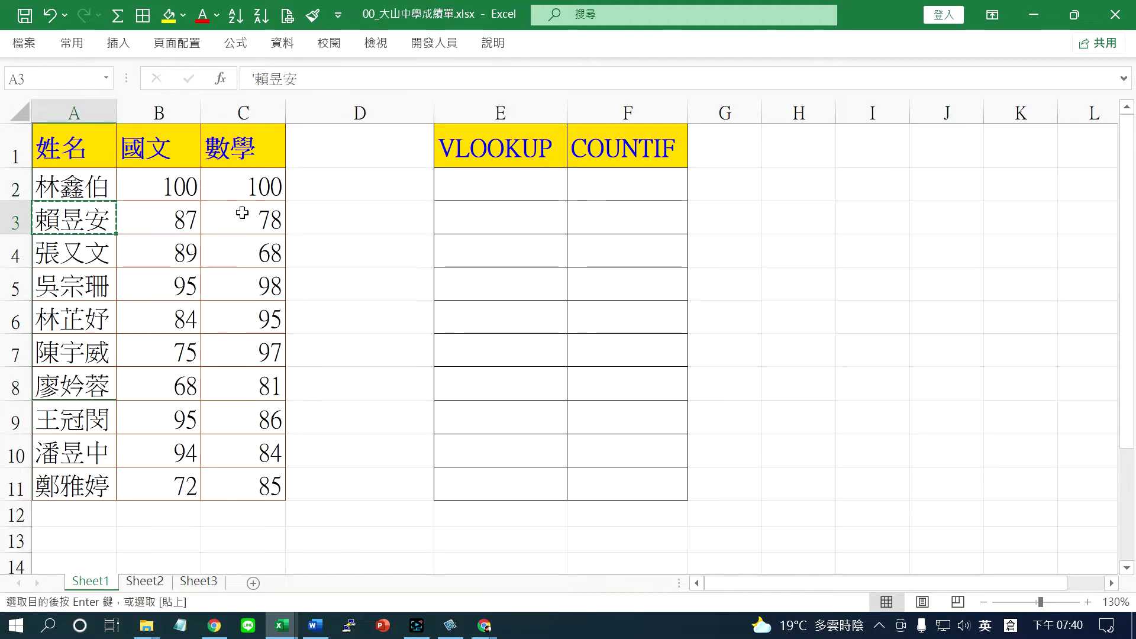
{"action": "left_click", "coordinate": [362, 149]}
{"action": "key", "text": "ctrl+v"}
{"action": "key", "text": "Escape"}
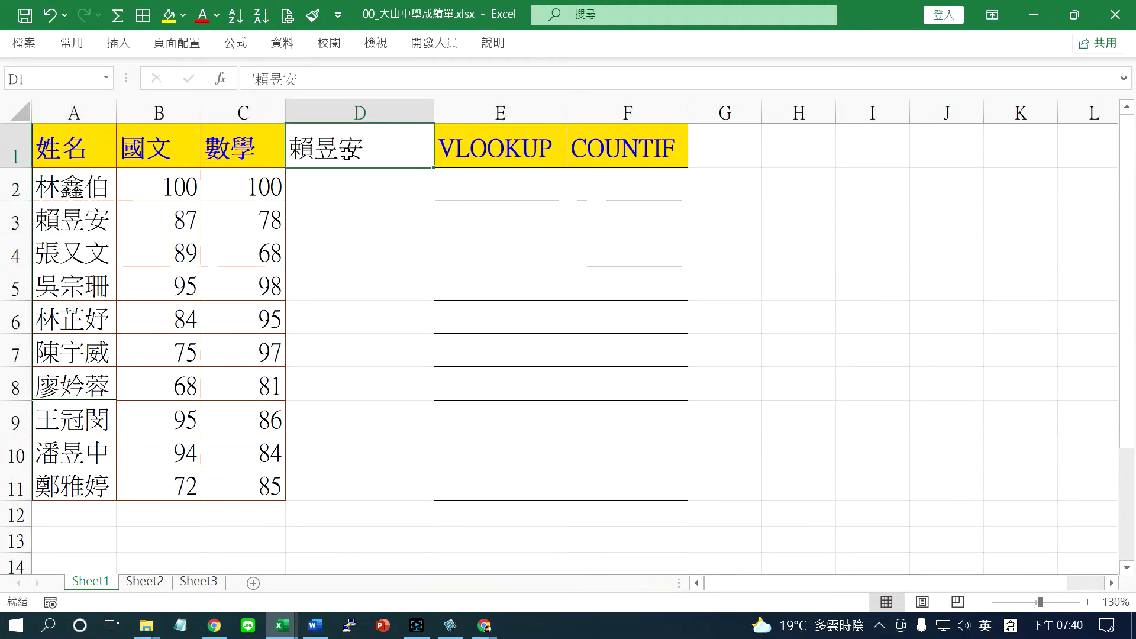
{"action": "left_click_drag", "start_coordinate": [71, 186], "coordinate": [71, 485]}
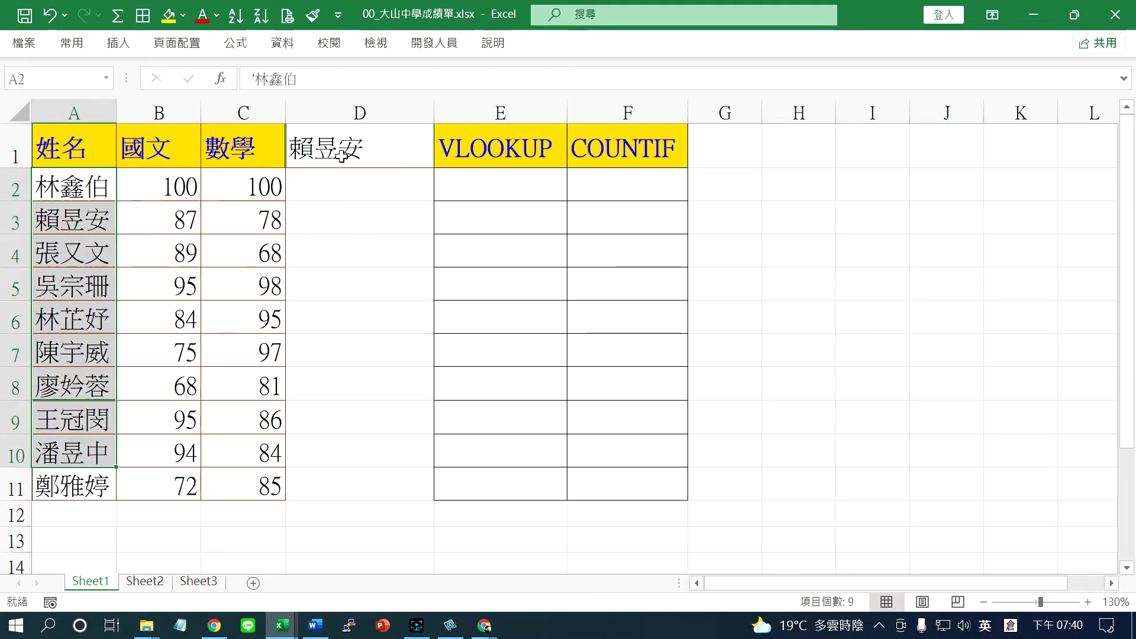
{"action": "left_click", "coordinate": [344, 155]}
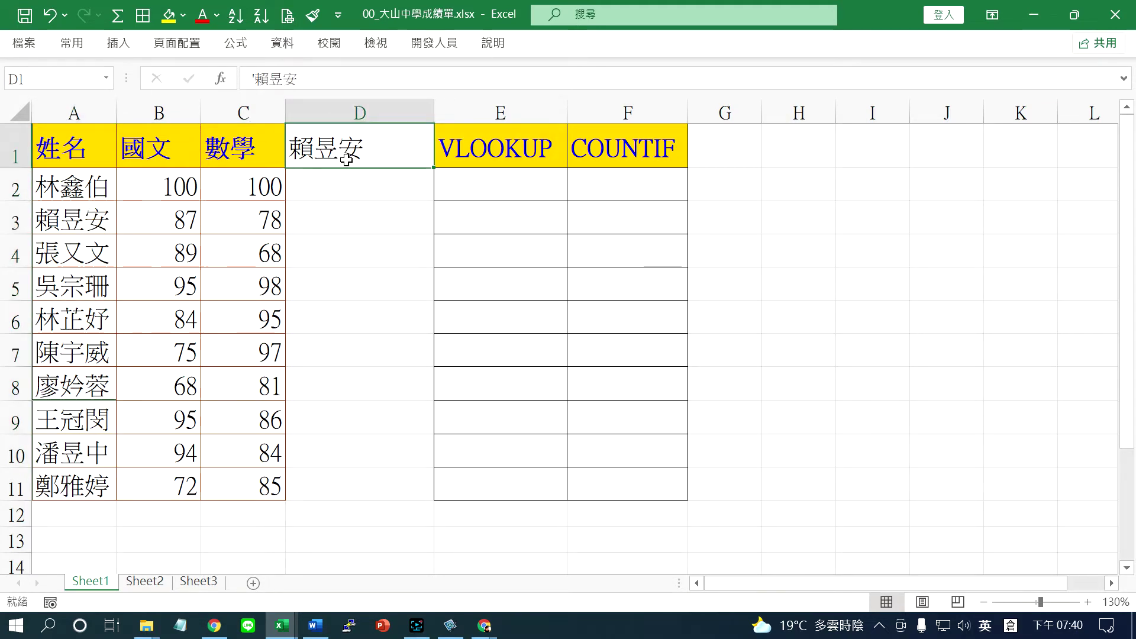
{"action": "left_click_drag", "start_coordinate": [58, 191], "coordinate": [59, 486]}
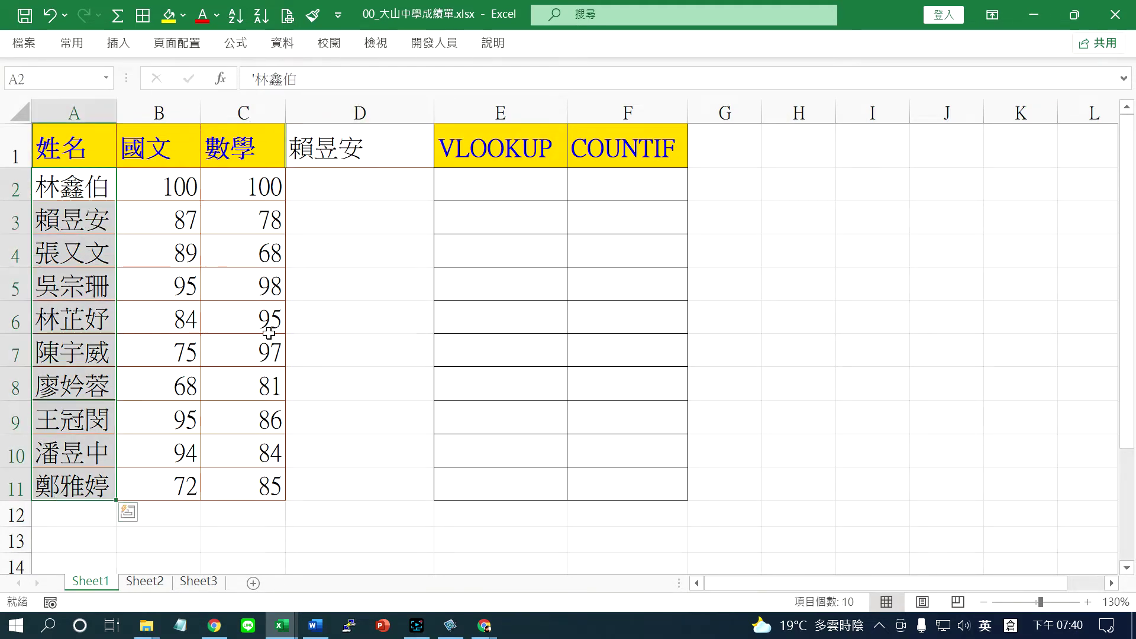
Step: Enter =VLOOKUP(D1,A2:C11,3,FALSE) in E2
{"action": "left_click", "coordinate": [470, 186]}
{"action": "type", "text": "="}
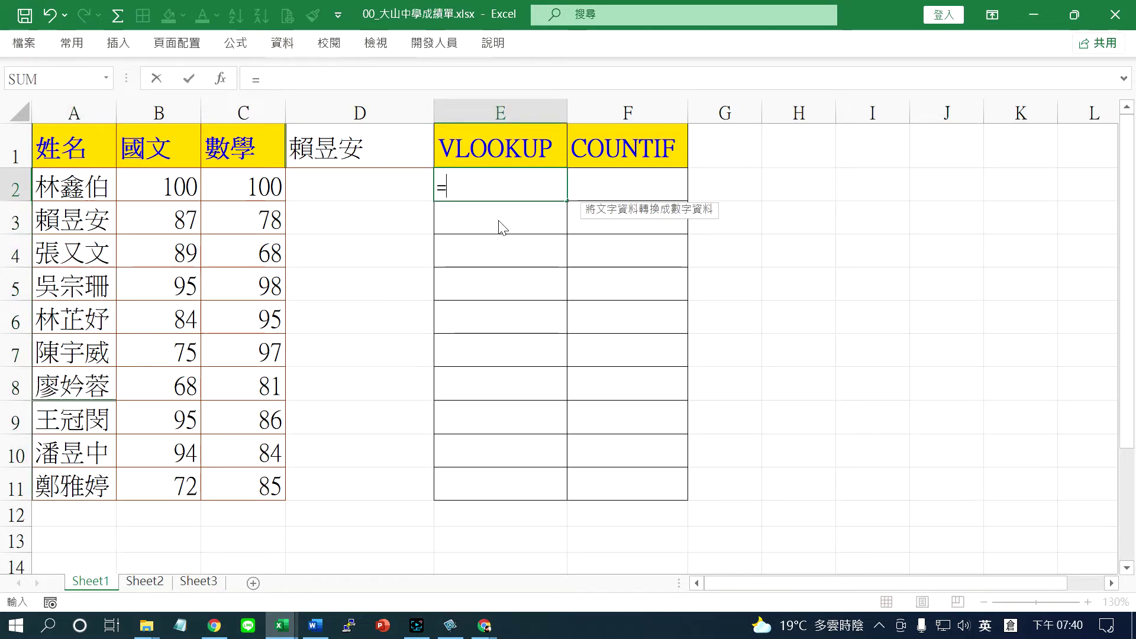
{"action": "type", "text": "VL"}
{"action": "double_click", "coordinate": [507, 214]}
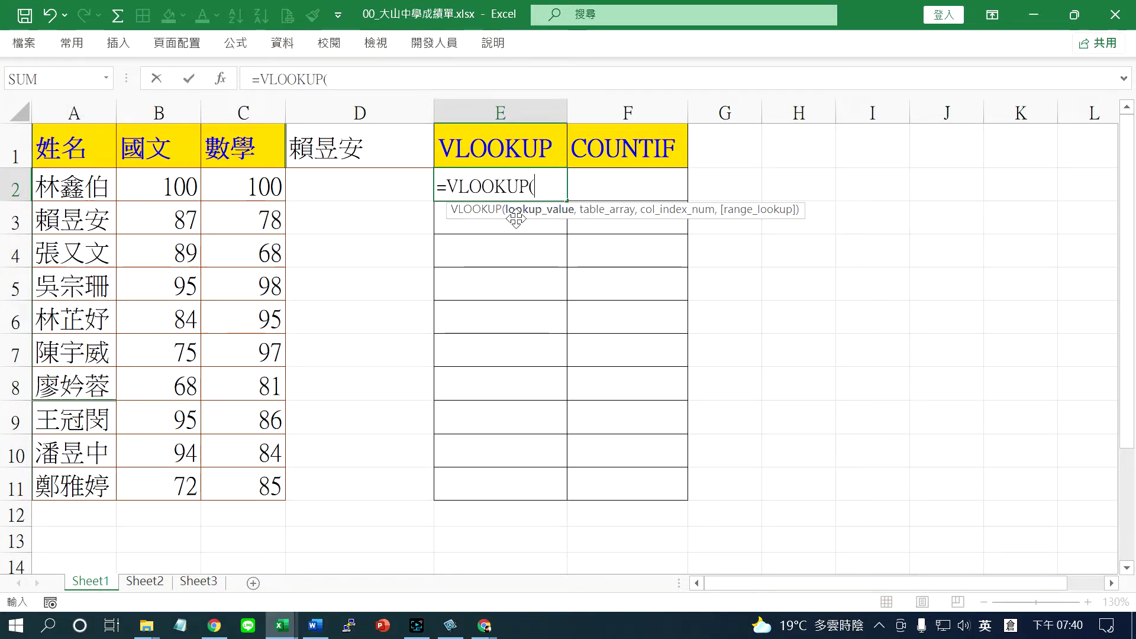
{"action": "left_click", "coordinate": [361, 152]}
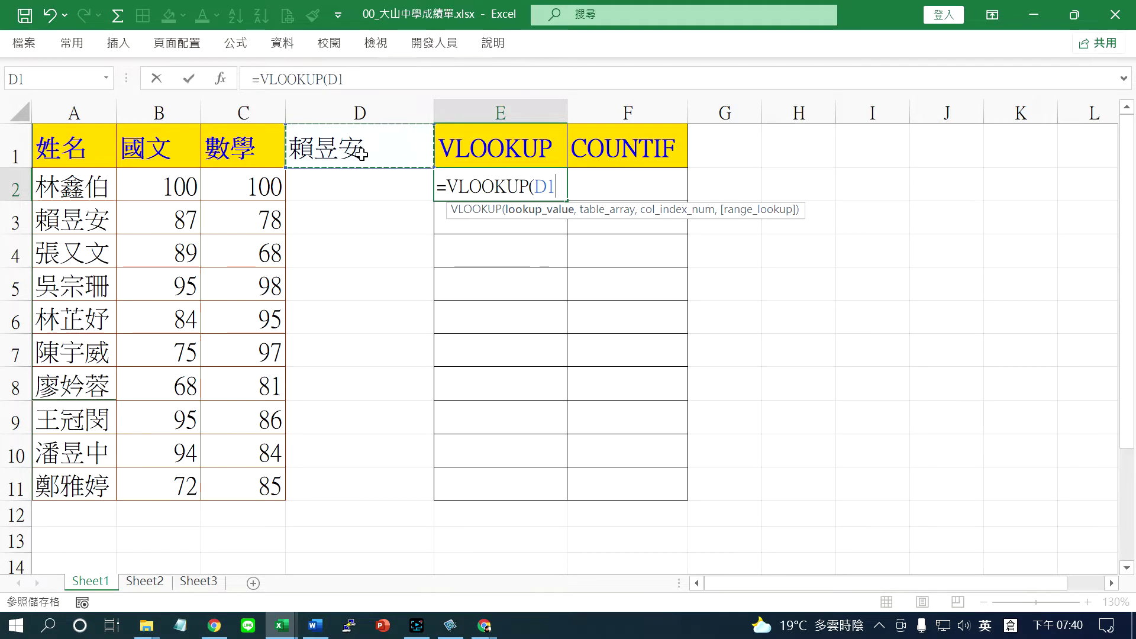
{"action": "type", "text": ","}
{"action": "left_click_drag", "start_coordinate": [74, 188], "coordinate": [222, 477]}
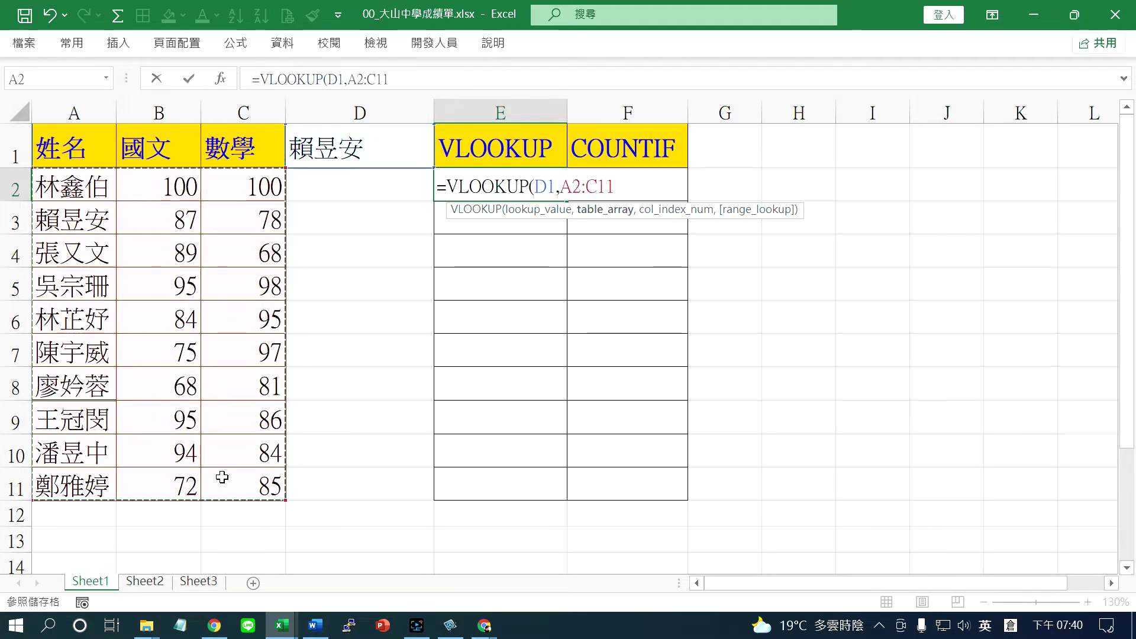
{"action": "type", "text": ","}
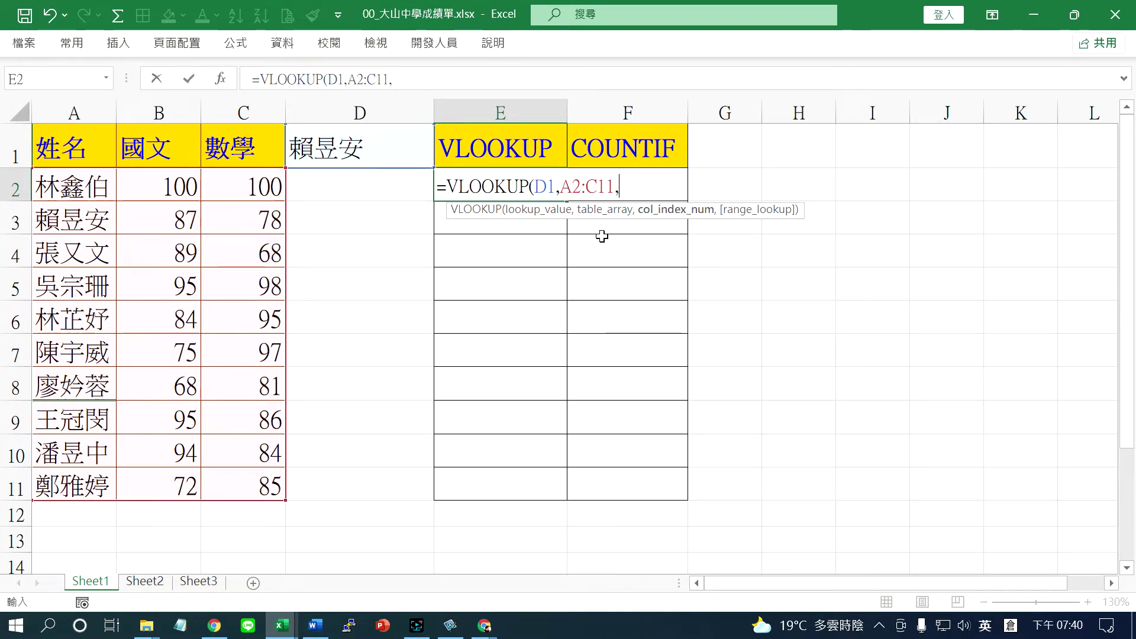
{"action": "type", "text": "3,"}
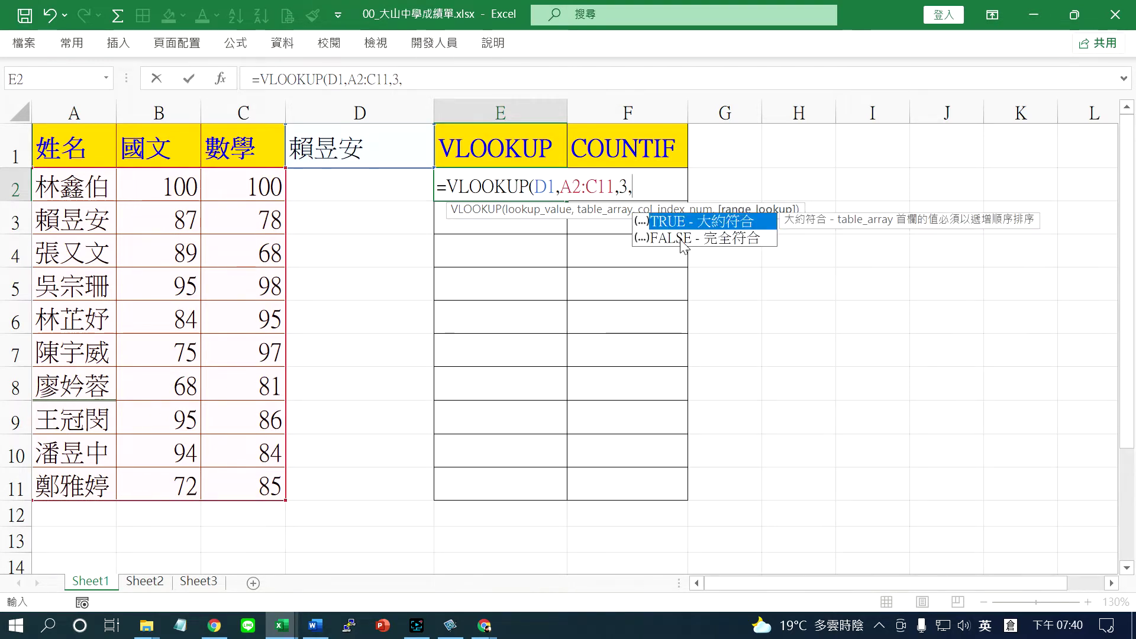
{"action": "double_click", "coordinate": [681, 238]}
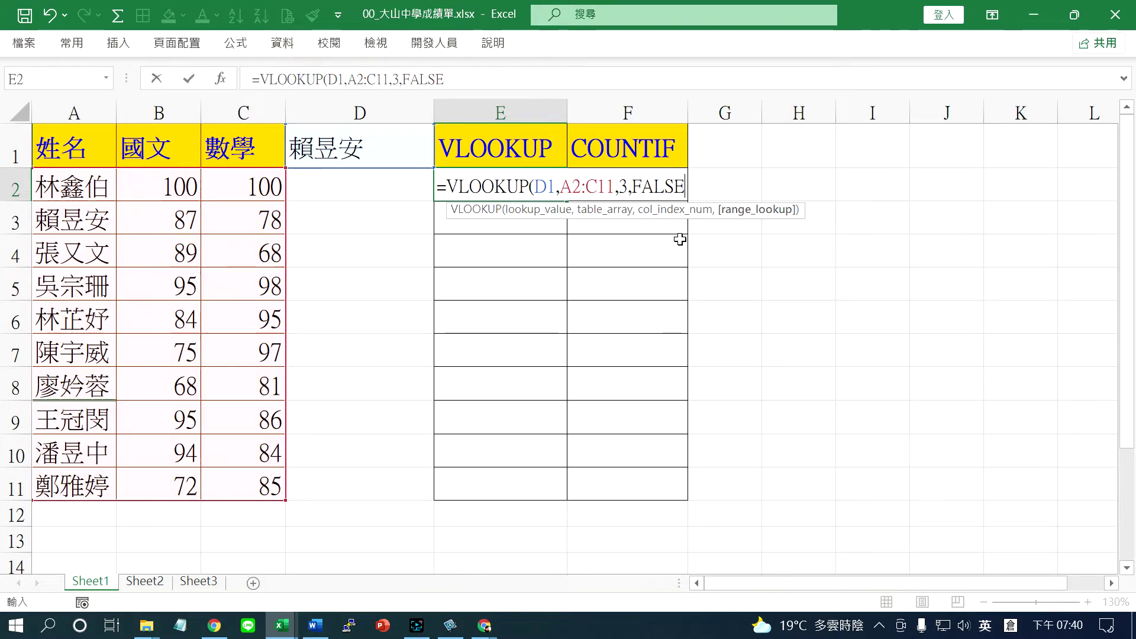
{"action": "key", "text": "Return"}
{"action": "left_click", "coordinate": [526, 193]}
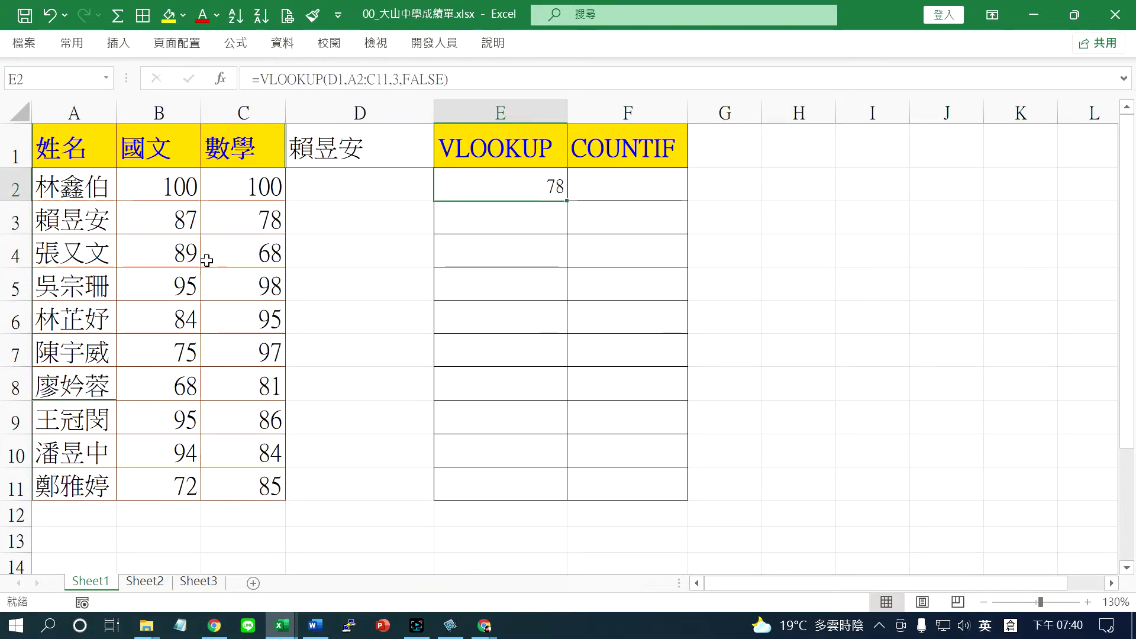
{"action": "left_click", "coordinate": [95, 227]}
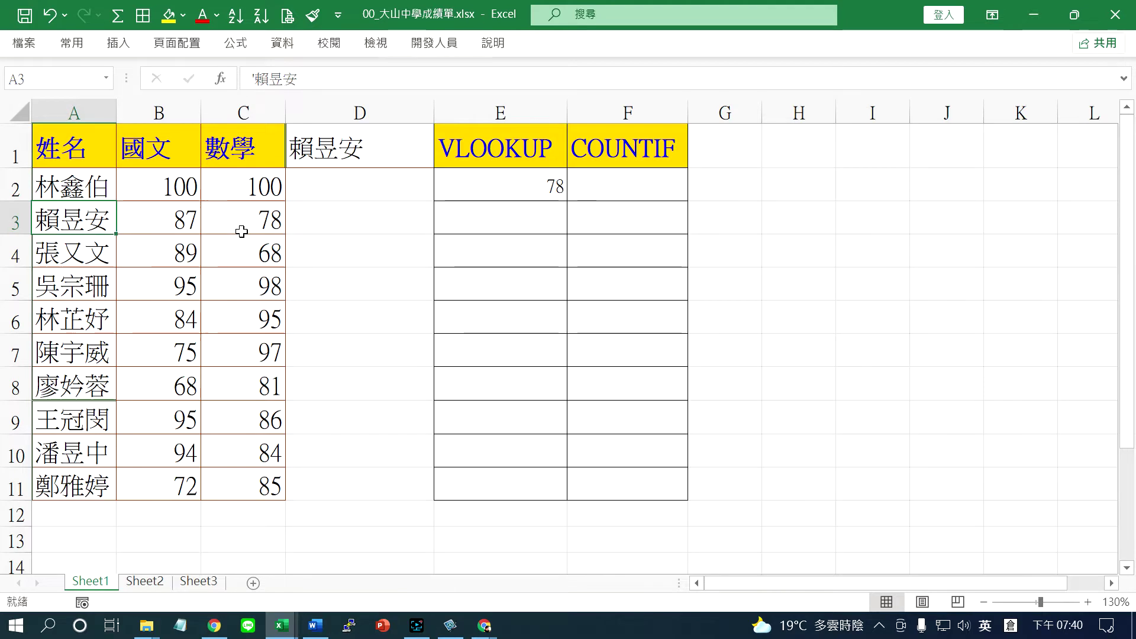
Step: Change the column index from 3 to 2 so E2 returns the 國文 score 87
{"action": "double_click", "coordinate": [560, 187]}
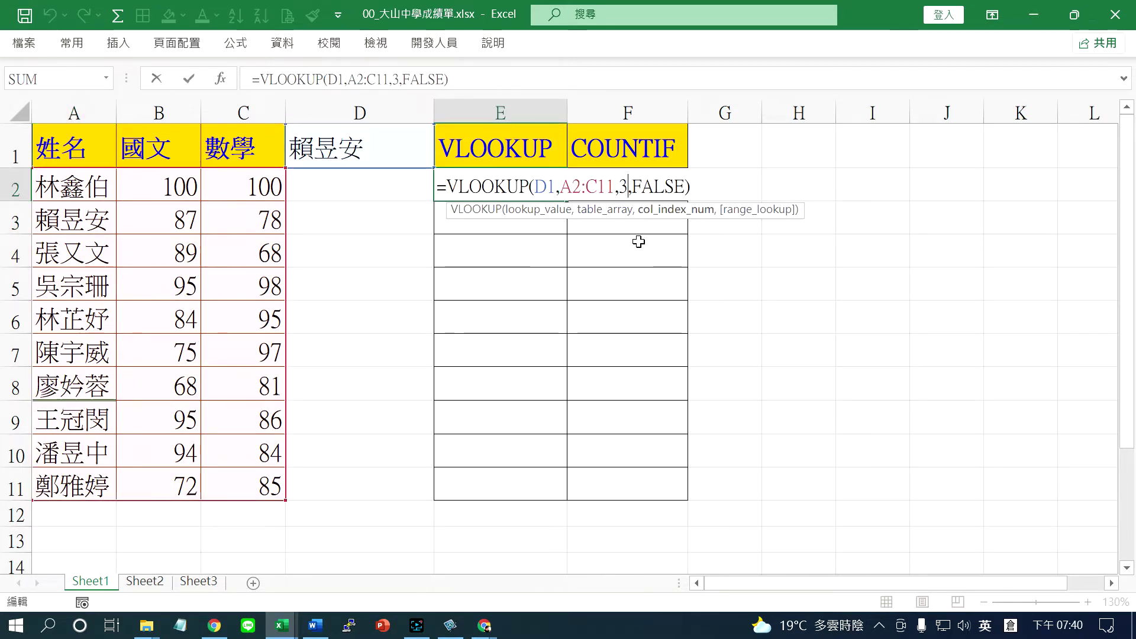
{"action": "key", "text": "BackSpace"}
{"action": "type", "text": "2"}
{"action": "key", "text": "Return"}
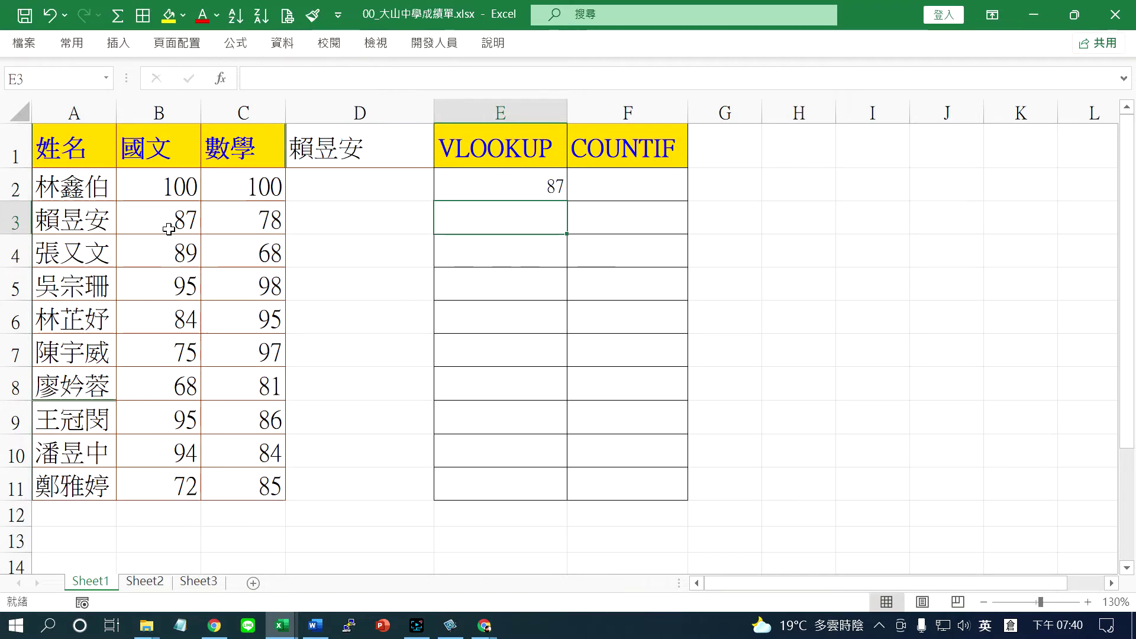
{"action": "left_click", "coordinate": [169, 222]}
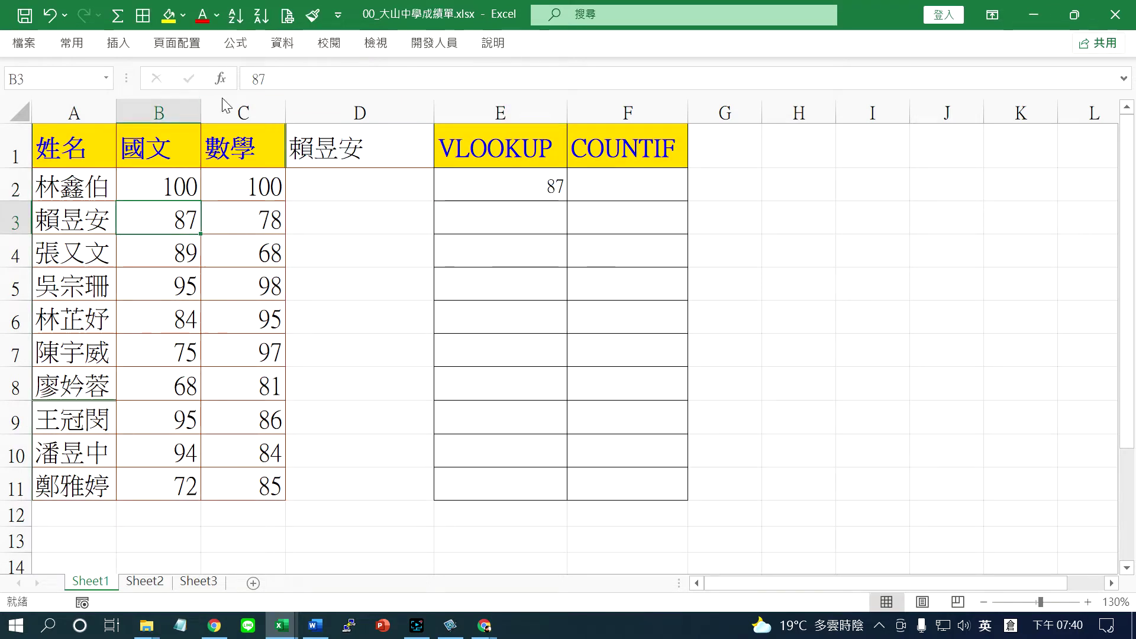
Step: Delete the score columns B:C and clear the broken #REF! formula in C2
{"action": "left_click_drag", "start_coordinate": [236, 112], "coordinate": [172, 107]}
{"action": "right_click", "coordinate": [170, 110]}
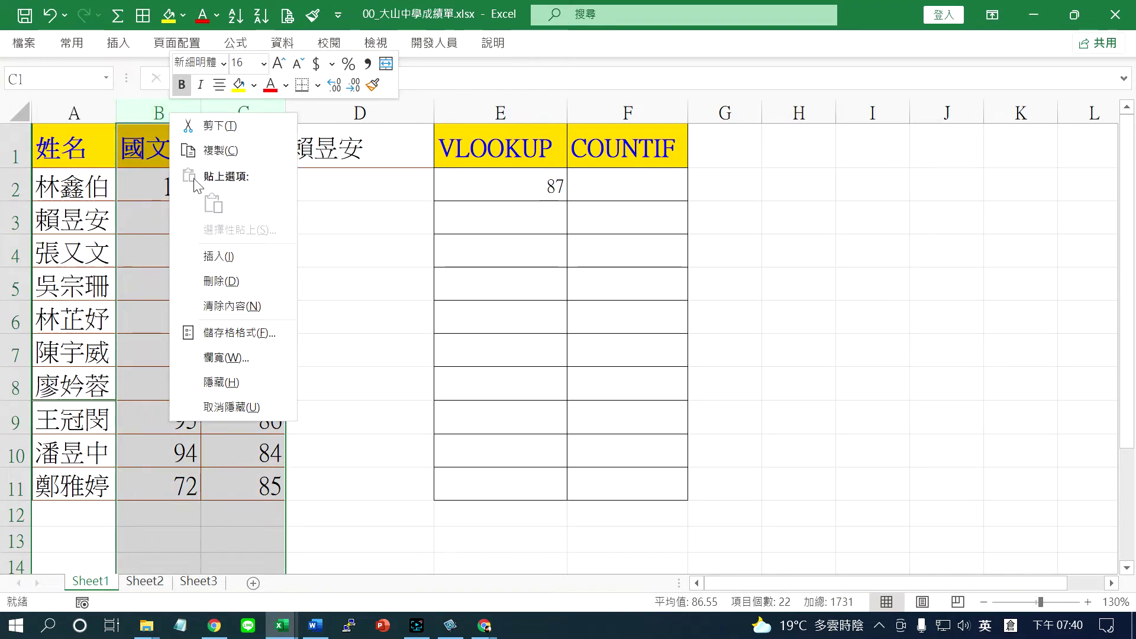
{"action": "left_click", "coordinate": [218, 275]}
{"action": "left_click", "coordinate": [331, 184]}
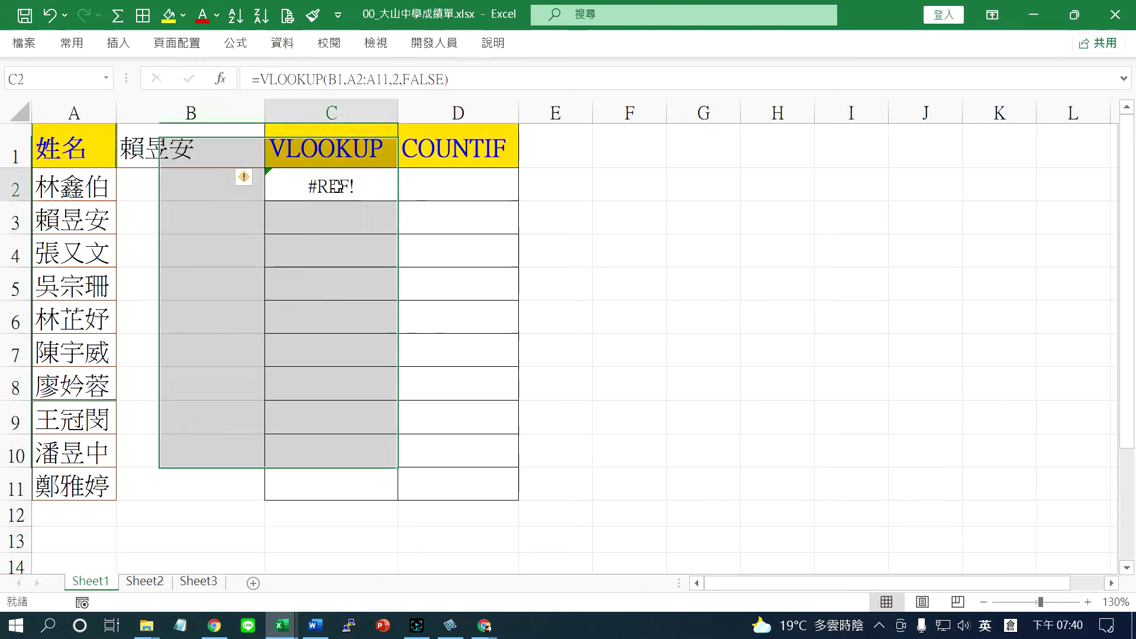
{"action": "key", "text": "Delete"}
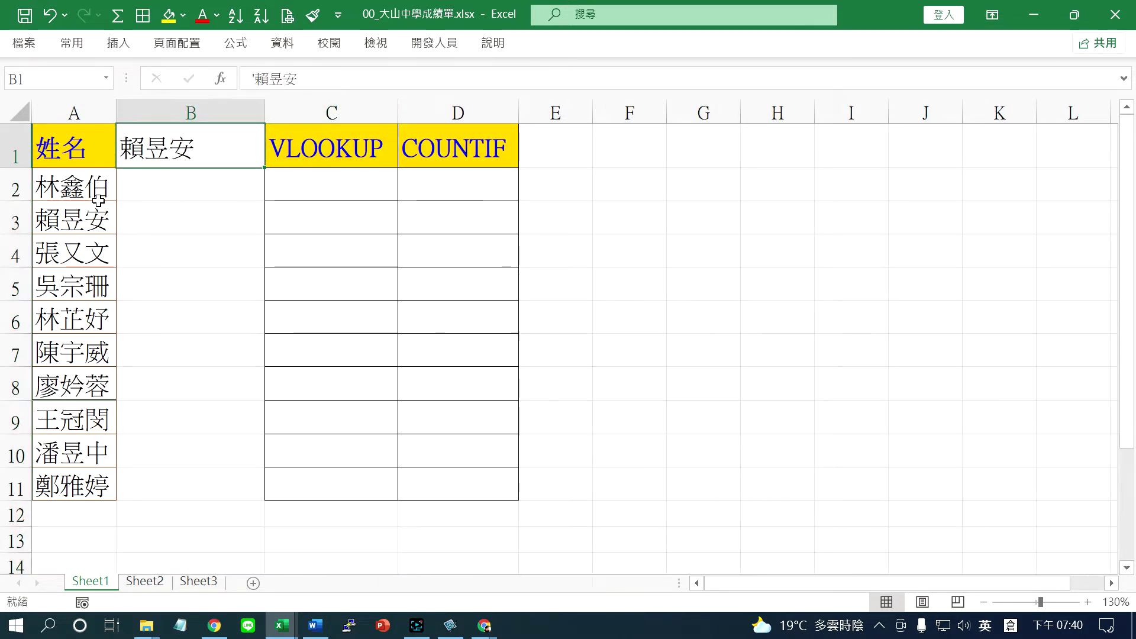
{"action": "left_click_drag", "start_coordinate": [95, 197], "coordinate": [88, 477]}
{"action": "left_click_drag", "start_coordinate": [88, 187], "coordinate": [89, 482]}
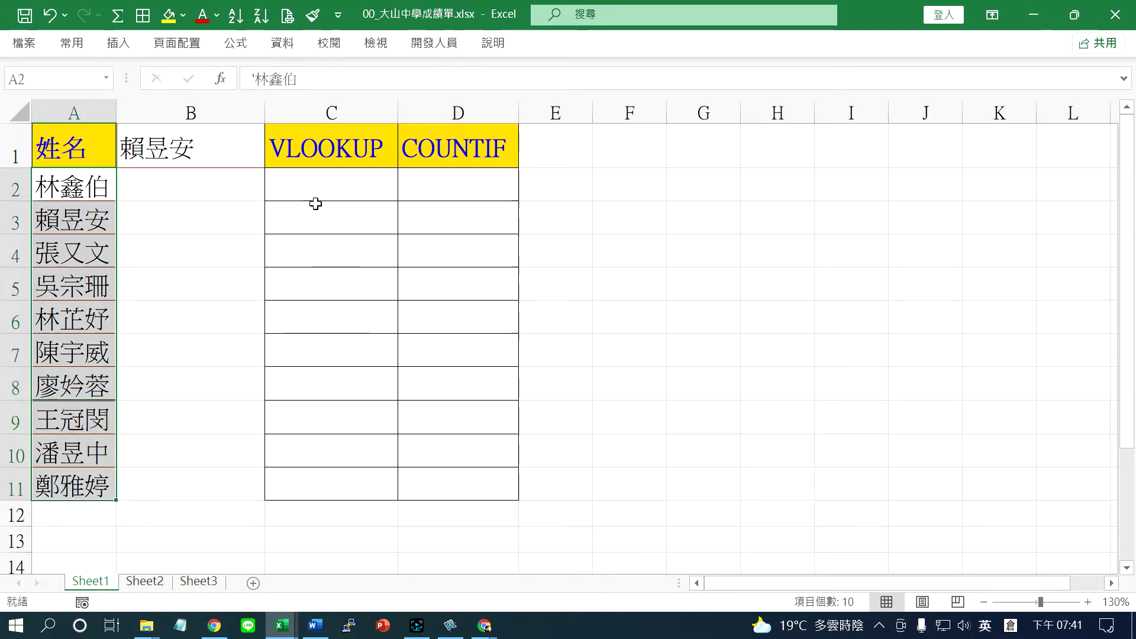
Step: Enter =VLOOKUP(B1,A2:A11,1,FALSE) in C2
{"action": "left_click", "coordinate": [332, 189]}
{"action": "type", "text": "=VL"}
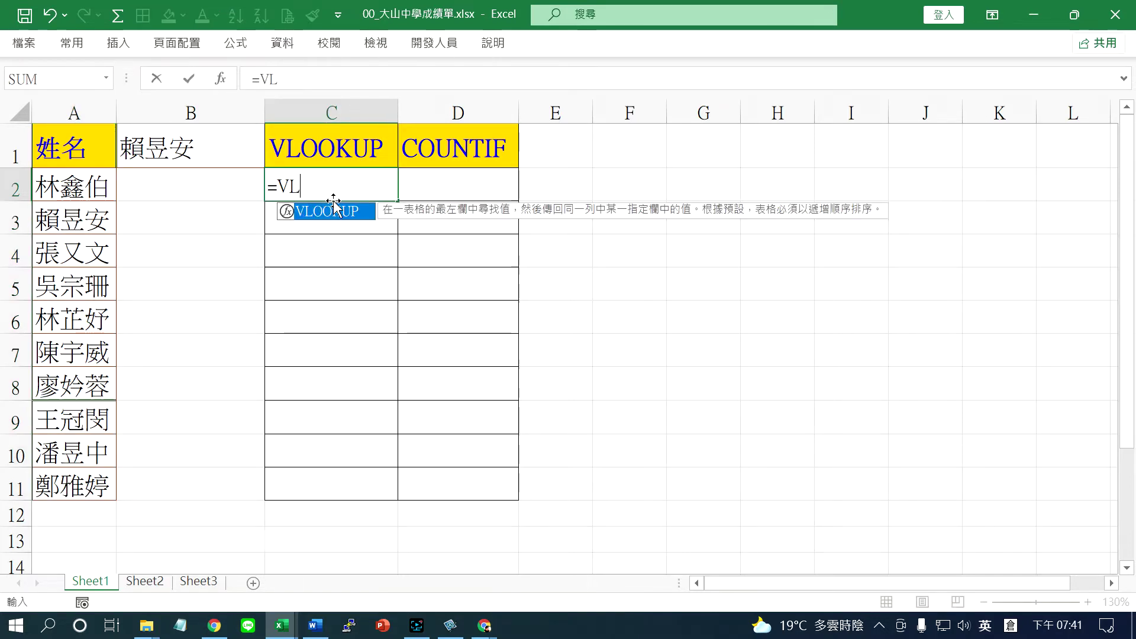
{"action": "double_click", "coordinate": [335, 211]}
{"action": "left_click", "coordinate": [194, 149]}
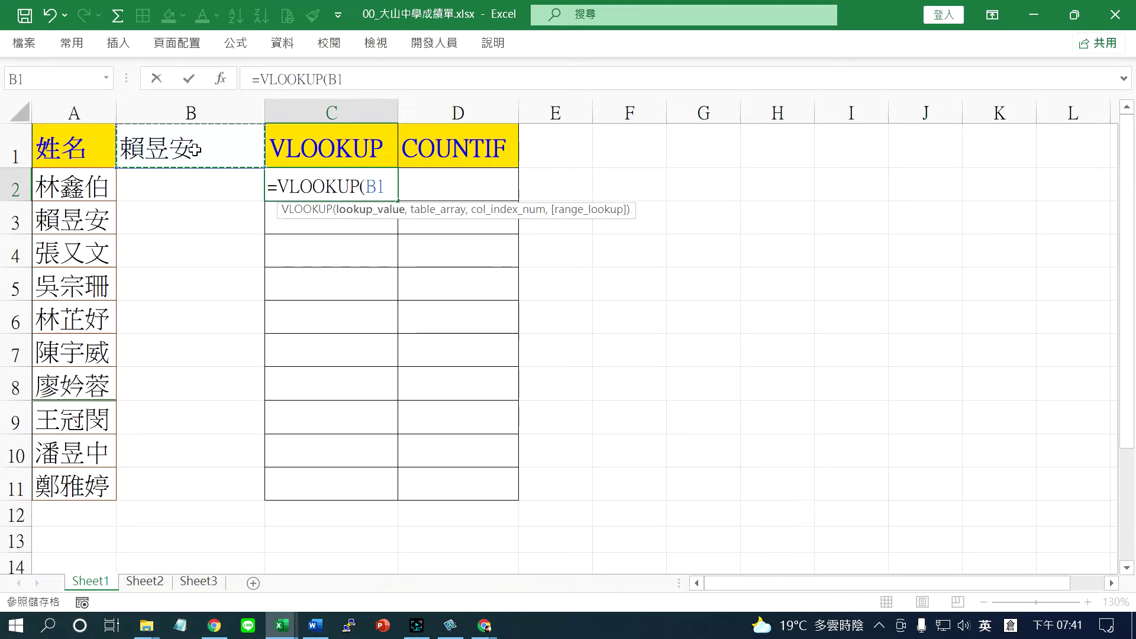
{"action": "type", "text": ","}
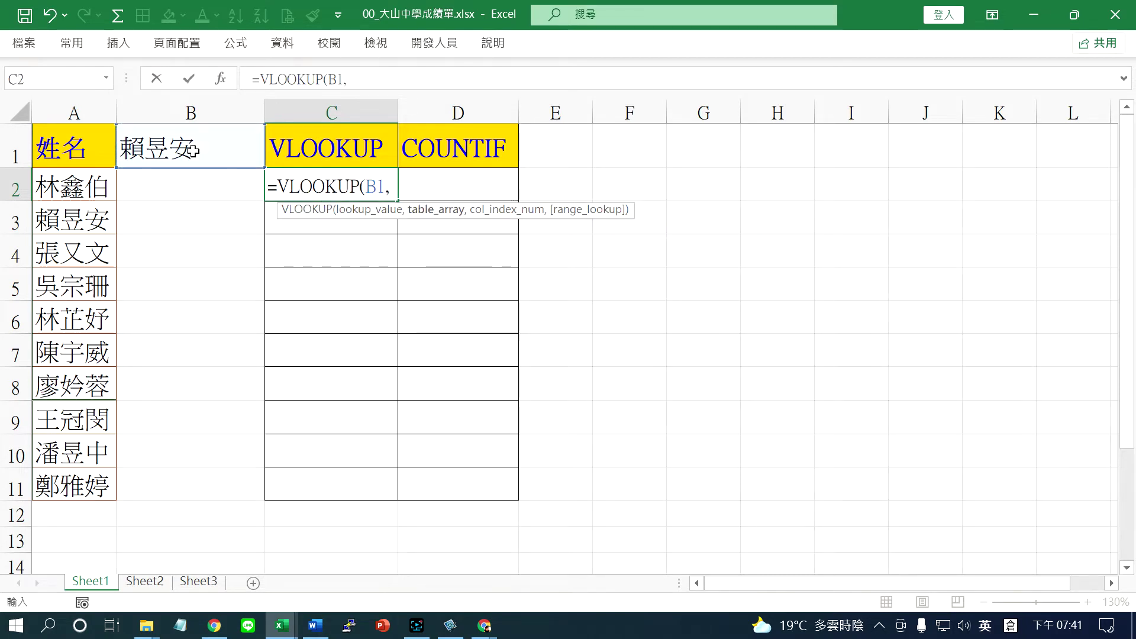
{"action": "left_click_drag", "start_coordinate": [86, 188], "coordinate": [78, 467]}
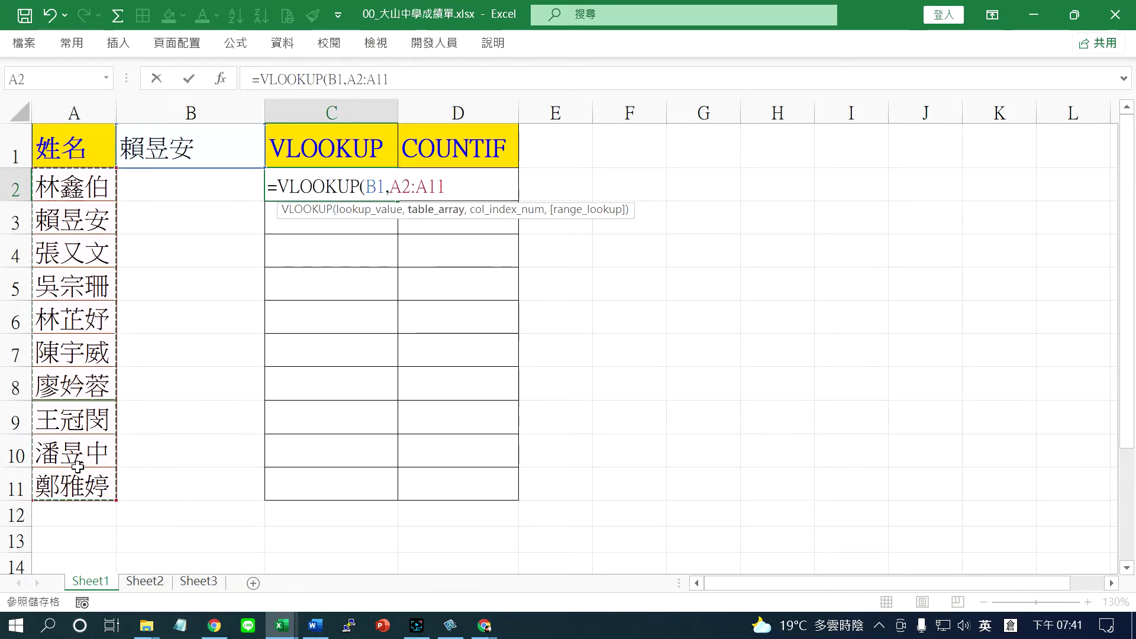
{"action": "type", "text": ","}
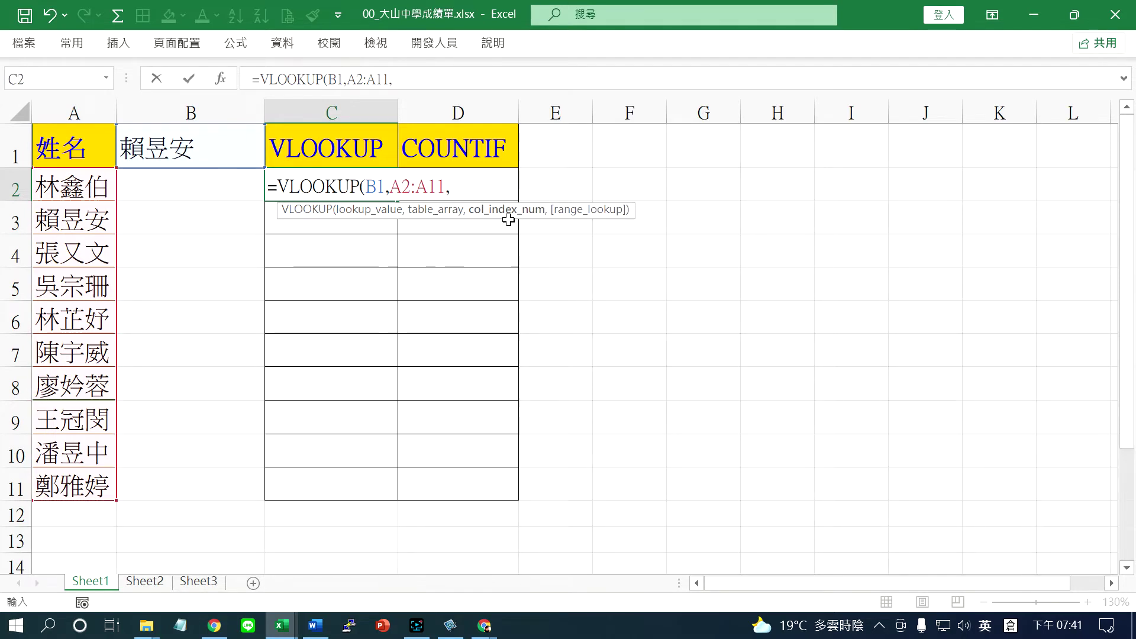
{"action": "type", "text": "1,"}
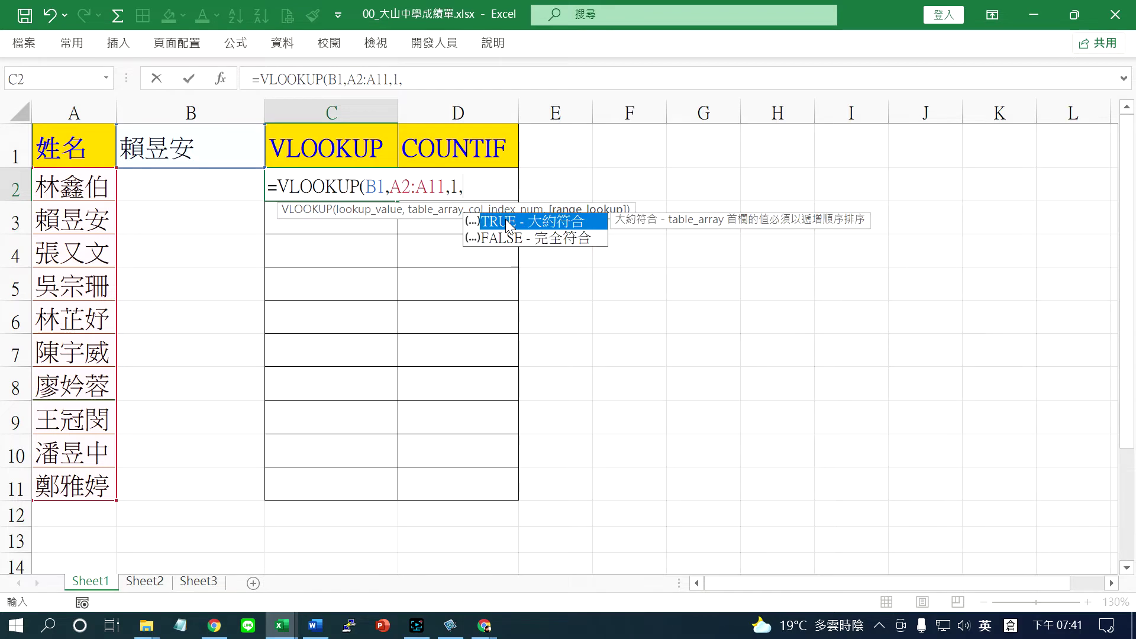
{"action": "double_click", "coordinate": [521, 236]}
{"action": "key", "text": "Return"}
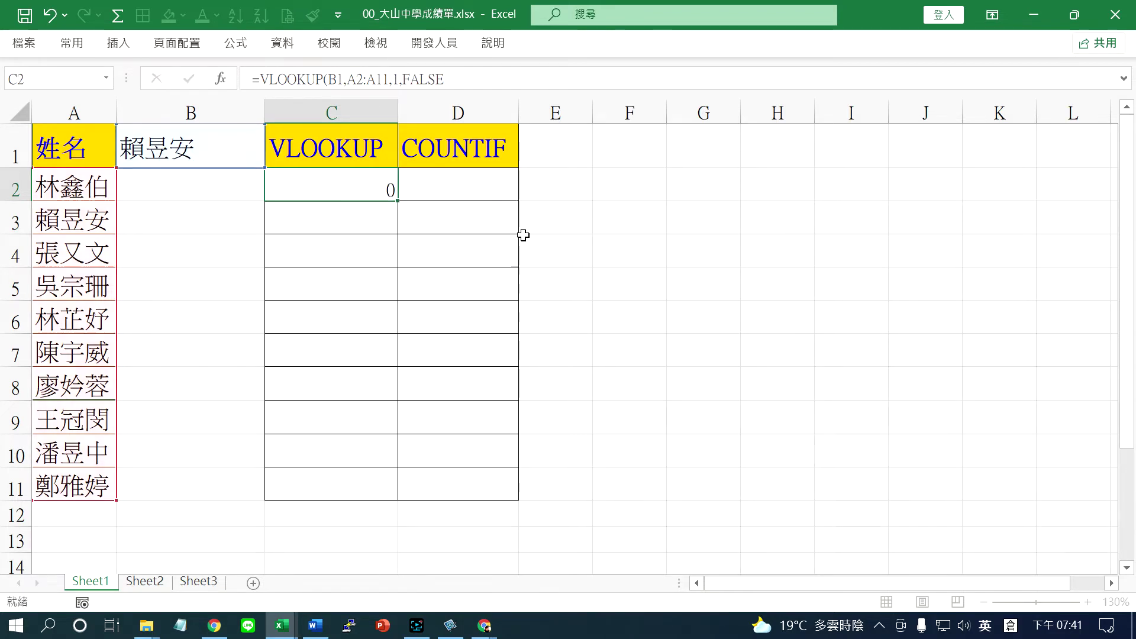
{"action": "left_click", "coordinate": [205, 153]}
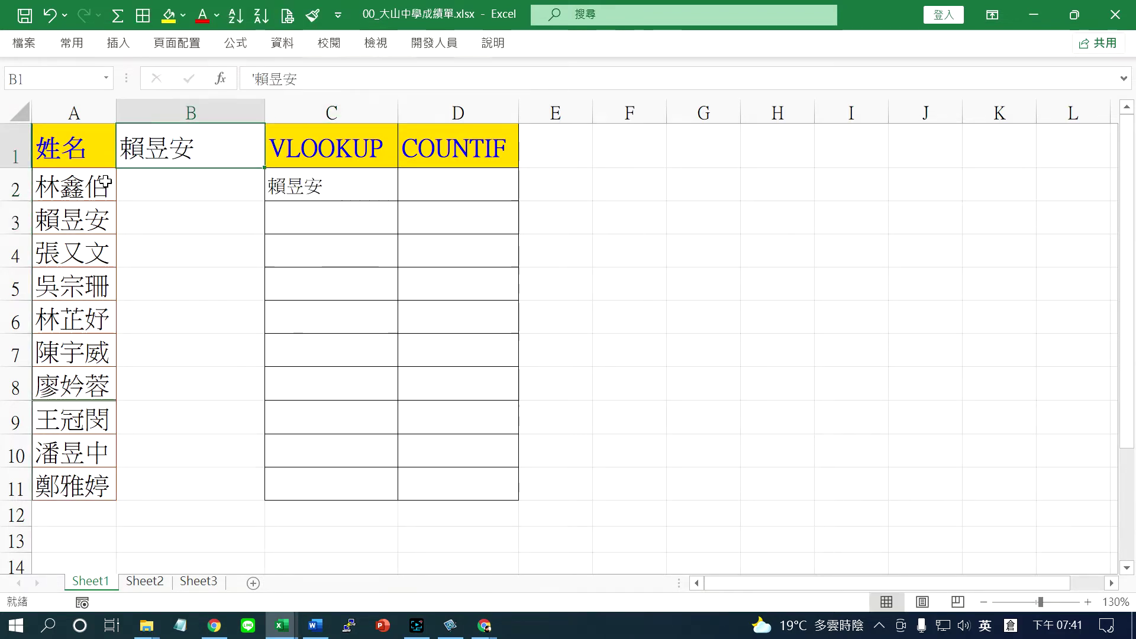
{"action": "left_click_drag", "start_coordinate": [71, 187], "coordinate": [71, 453]}
{"action": "left_click", "coordinate": [307, 194]}
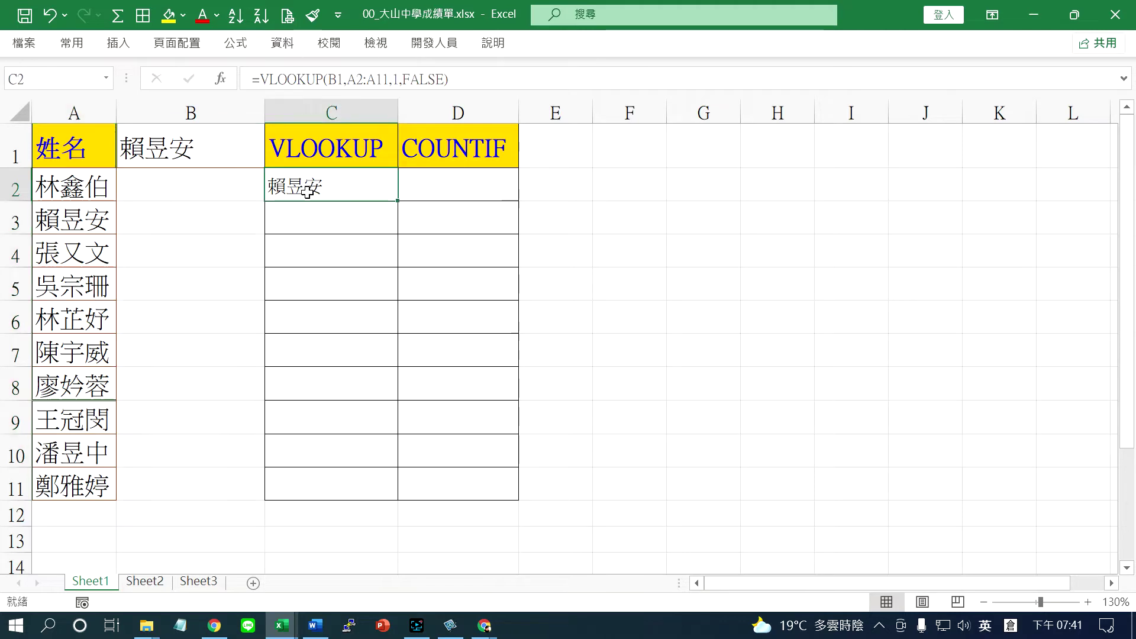
{"action": "left_click", "coordinate": [68, 244]}
{"action": "key", "text": "ctrl+c"}
{"action": "left_click", "coordinate": [171, 148]}
{"action": "key", "text": "ctrl+v"}
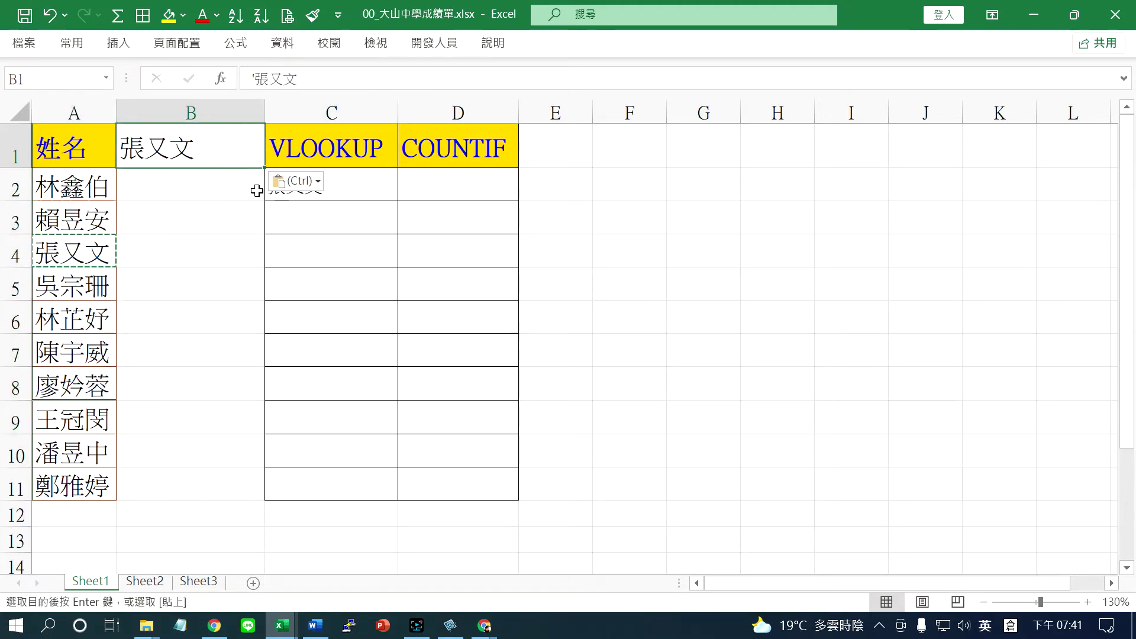
{"action": "left_click", "coordinate": [350, 190]}
{"action": "left_click", "coordinate": [366, 223]}
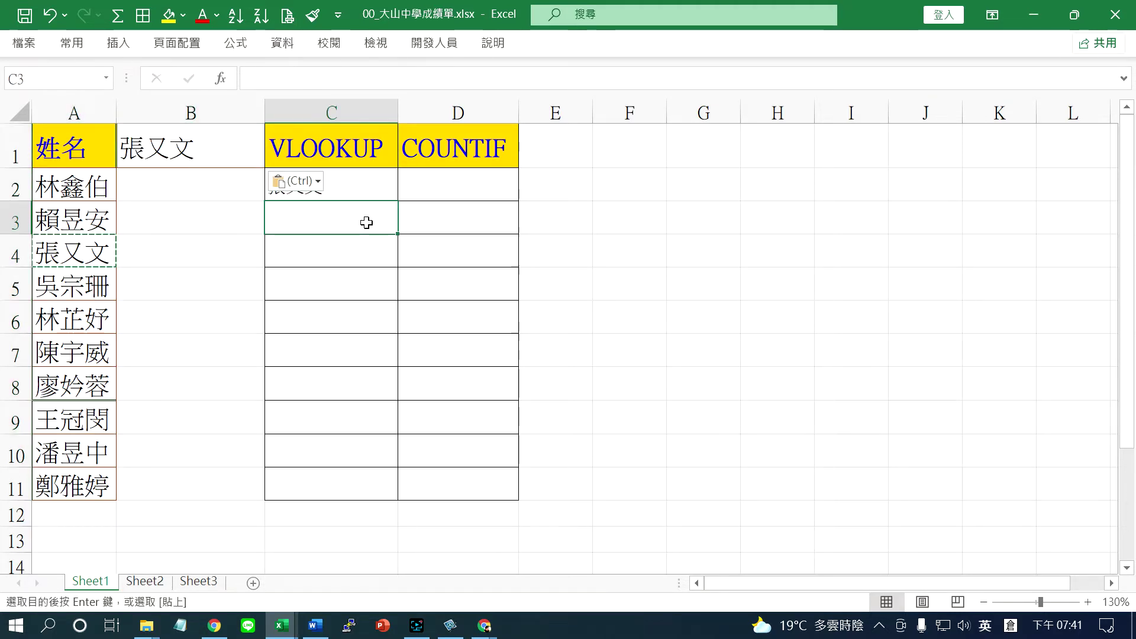
{"action": "left_click", "coordinate": [340, 256]}
{"action": "key", "text": "ctrl+c"}
{"action": "key", "text": "Escape"}
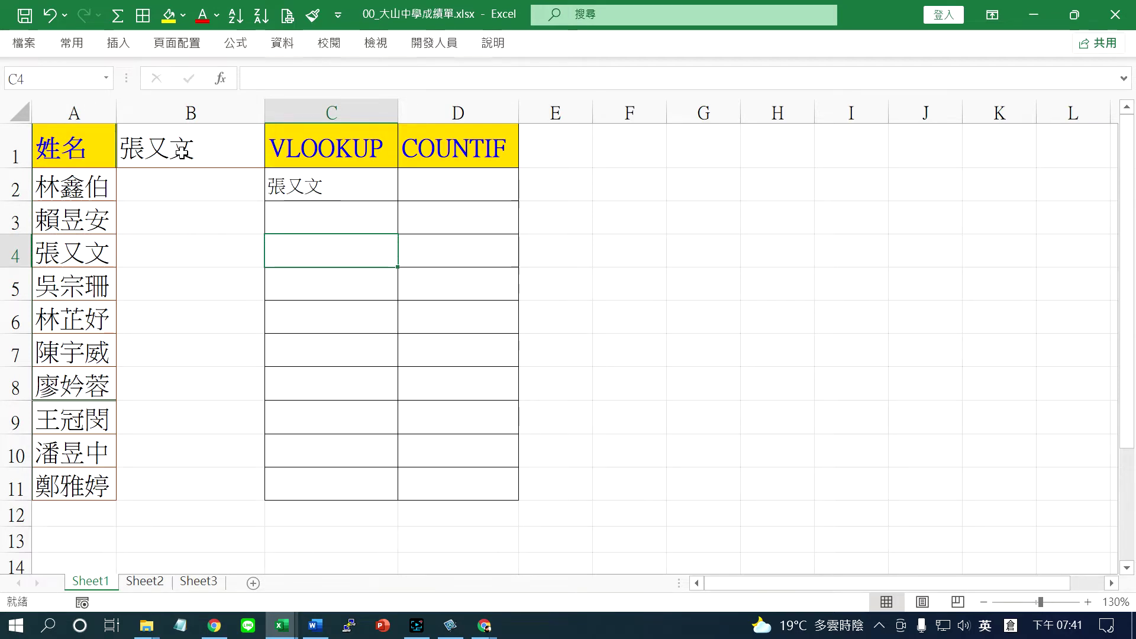
Step: Review B1, the A2:A11 names and C2's formula, then switch to the invoice workbook
{"action": "left_click", "coordinate": [178, 151]}
{"action": "left_click_drag", "start_coordinate": [71, 187], "coordinate": [74, 485]}
{"action": "left_click", "coordinate": [293, 195]}
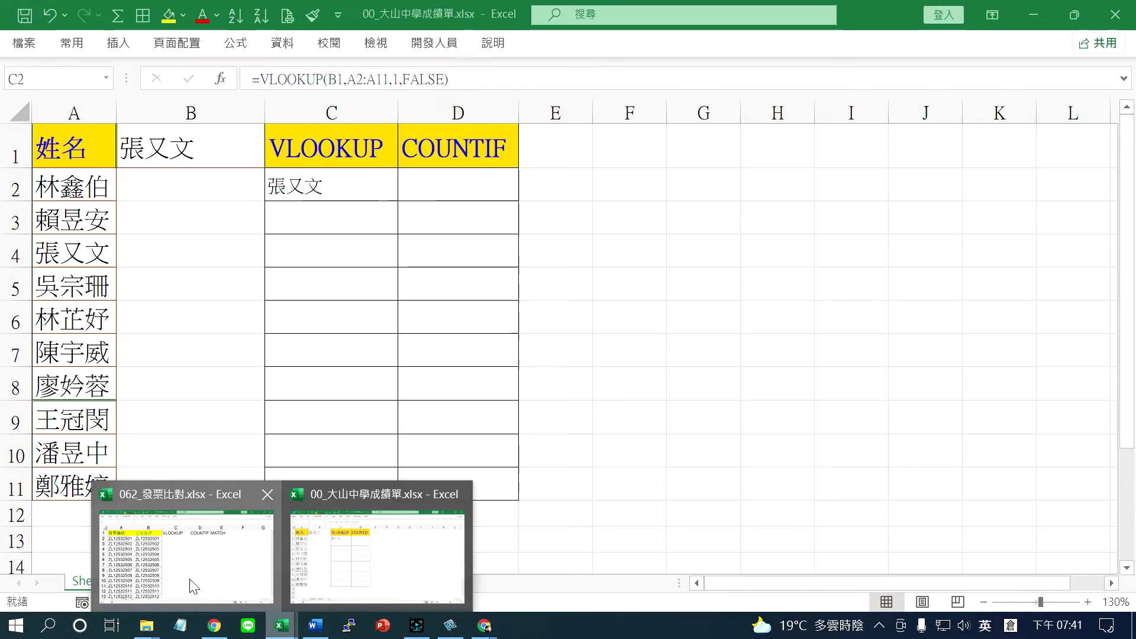
{"action": "mouse_move", "coordinate": [281, 626]}
{"action": "left_click", "coordinate": [194, 585]}
Step: Begin a VLOOKUP in C2 using invoice B2 as the lookup value
{"action": "left_click", "coordinate": [362, 194]}
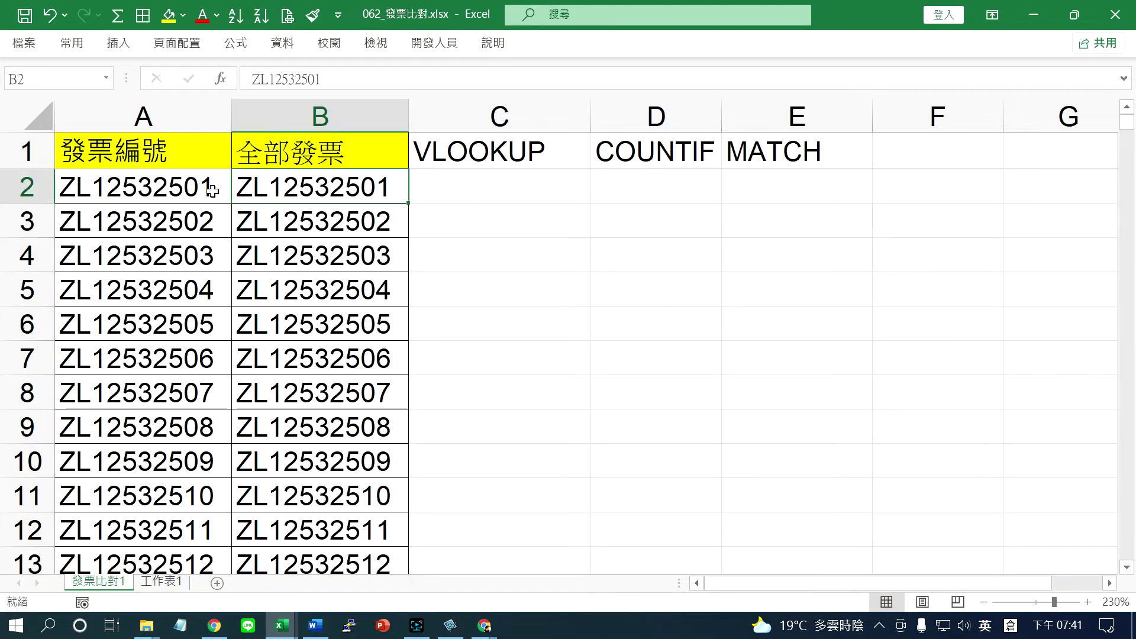
{"action": "mouse_move", "coordinate": [195, 186]}
{"action": "left_mouse_down"}
{"action": "mouse_move", "coordinate": [186, 568]}
{"action": "mouse_move", "coordinate": [185, 186]}
{"action": "left_mouse_up"}
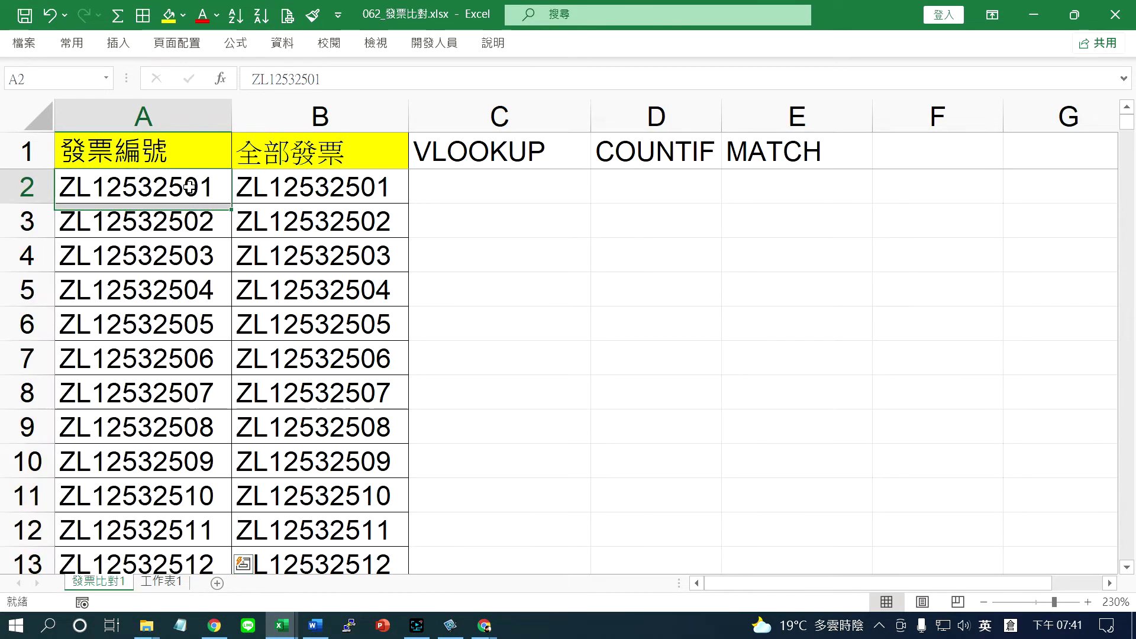
{"action": "left_click", "coordinate": [474, 190]}
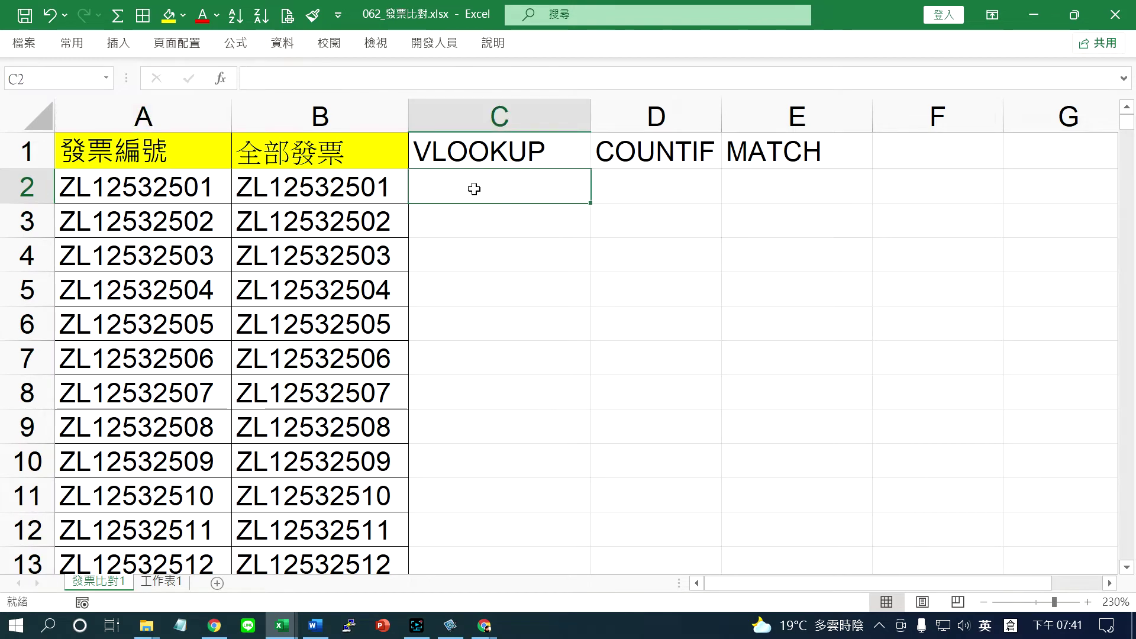
{"action": "type", "text": "=VL"}
{"action": "double_click", "coordinate": [502, 214]}
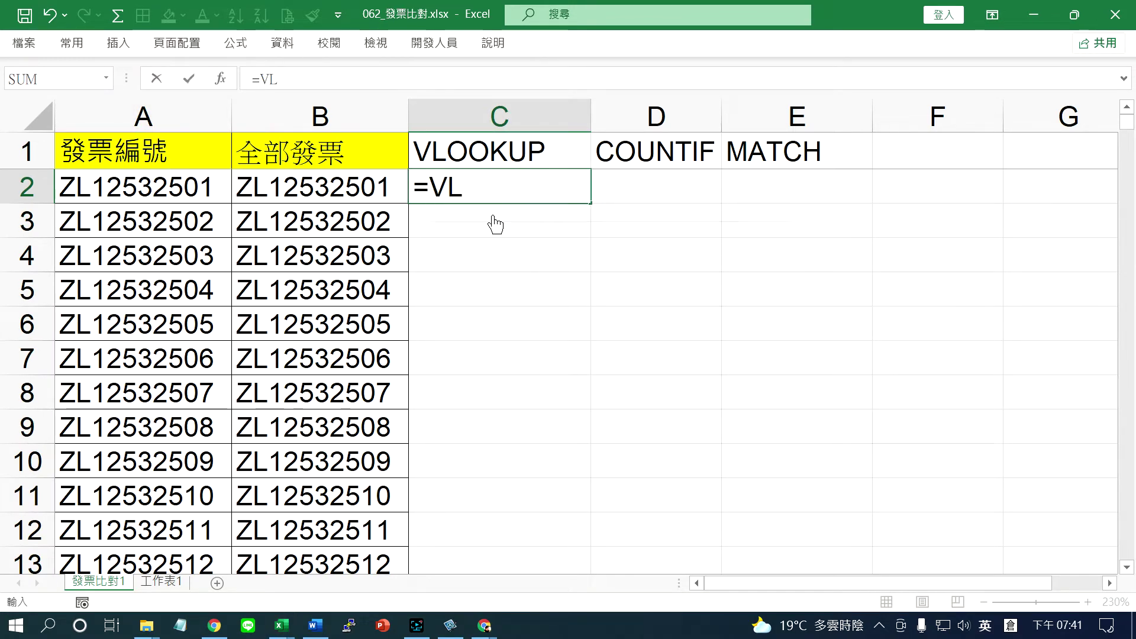
{"action": "left_click", "coordinate": [384, 201]}
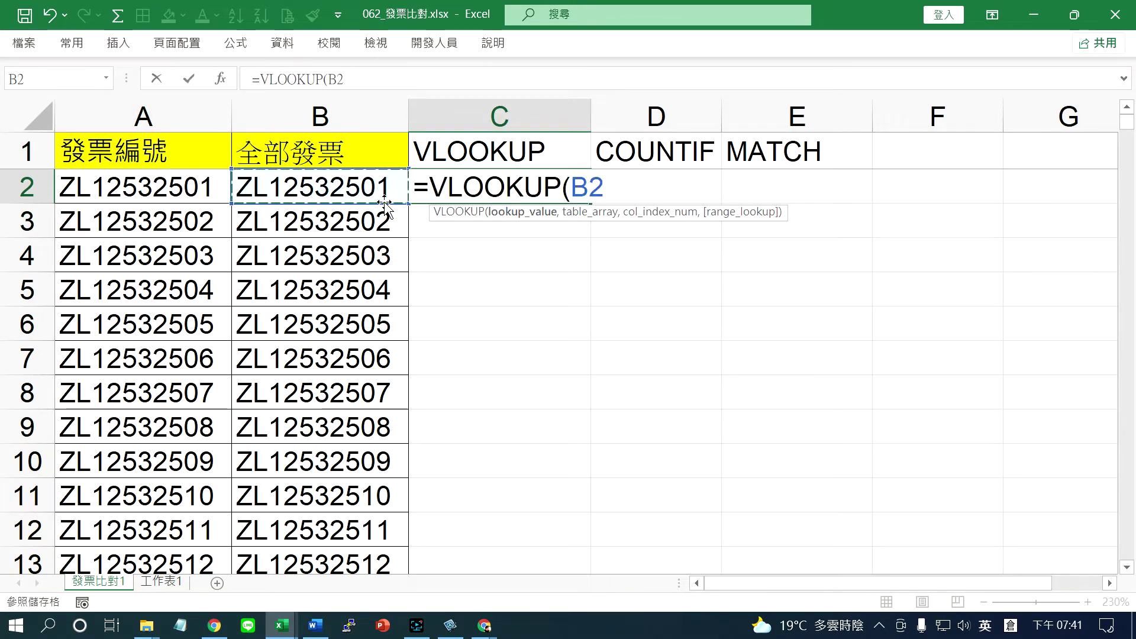
{"action": "type", "text": ","}
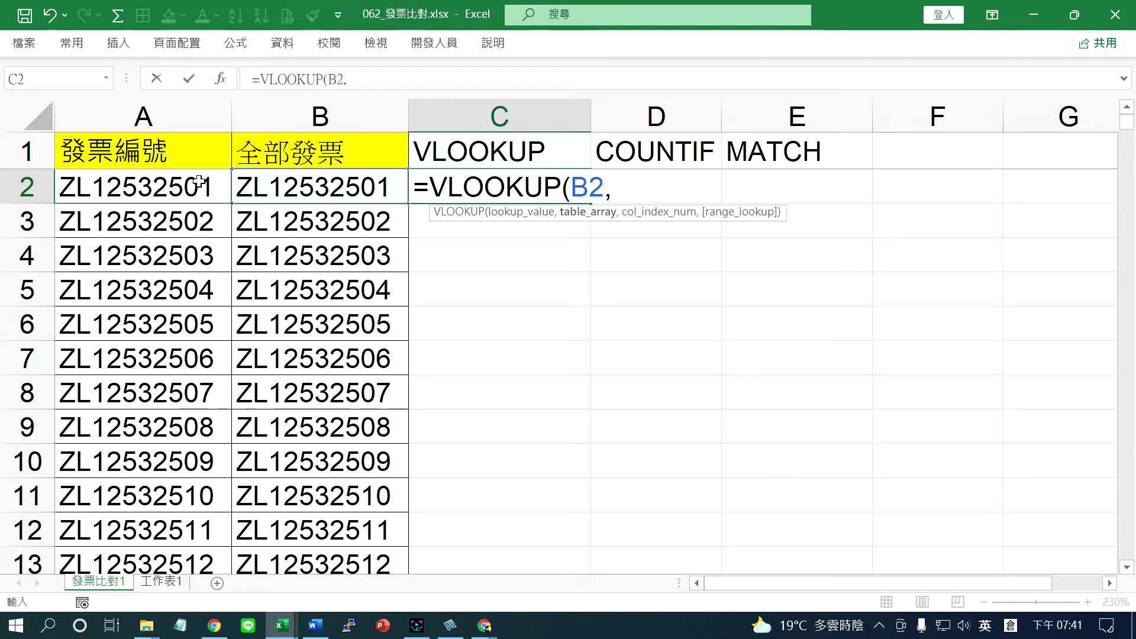
Step: Complete it with range A2:A1494, column 1 and exact-match FALSE
{"action": "left_click", "coordinate": [199, 182]}
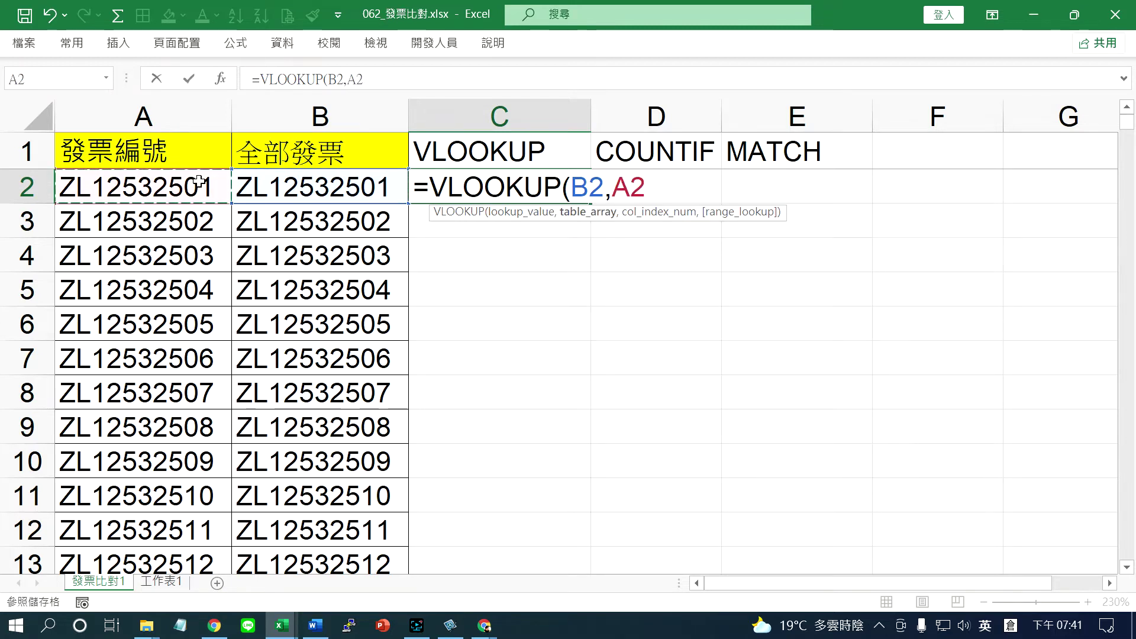
{"action": "type", "text": ":A"}
{"action": "key", "text": "BackSpace"}
{"action": "key", "text": "BackSpace"}
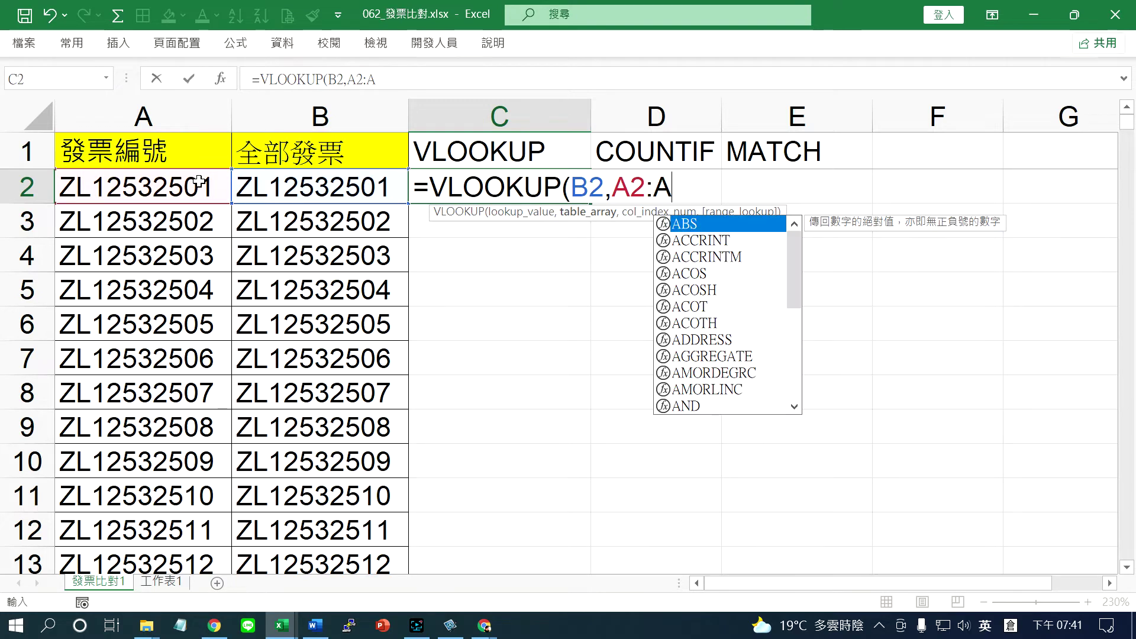
{"action": "type", "text": "140"}
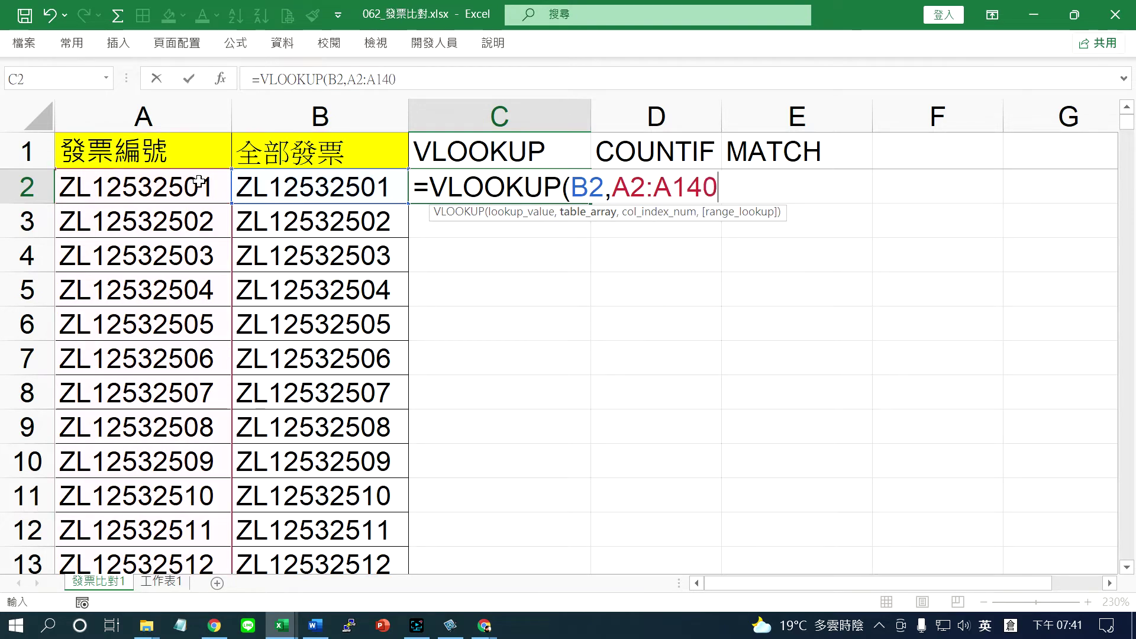
{"action": "type", "text": "4"}
{"action": "key", "text": "BackSpace"}
{"action": "key", "text": "BackSpace"}
{"action": "key", "text": "BackSpace"}
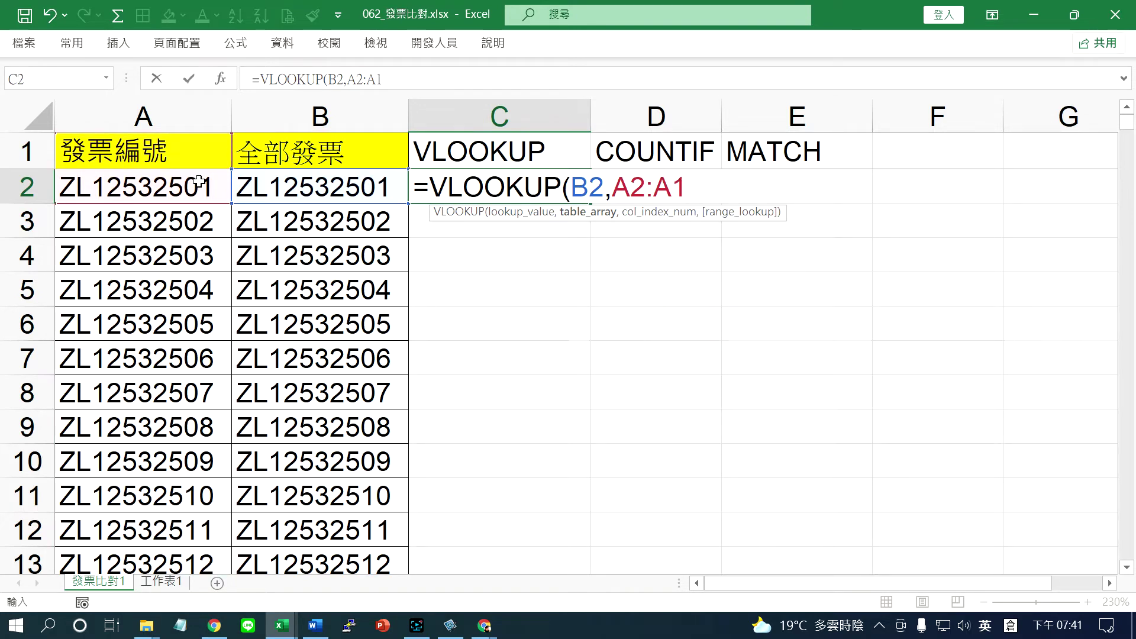
{"action": "type", "text": "4"}
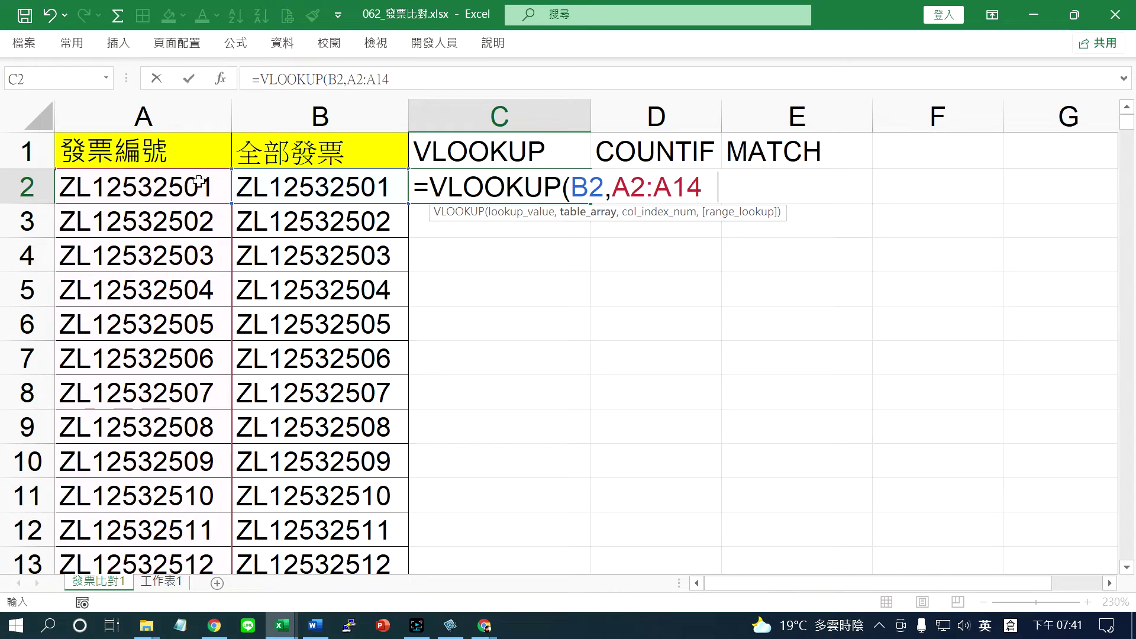
{"action": "type", "text": "94,1"}
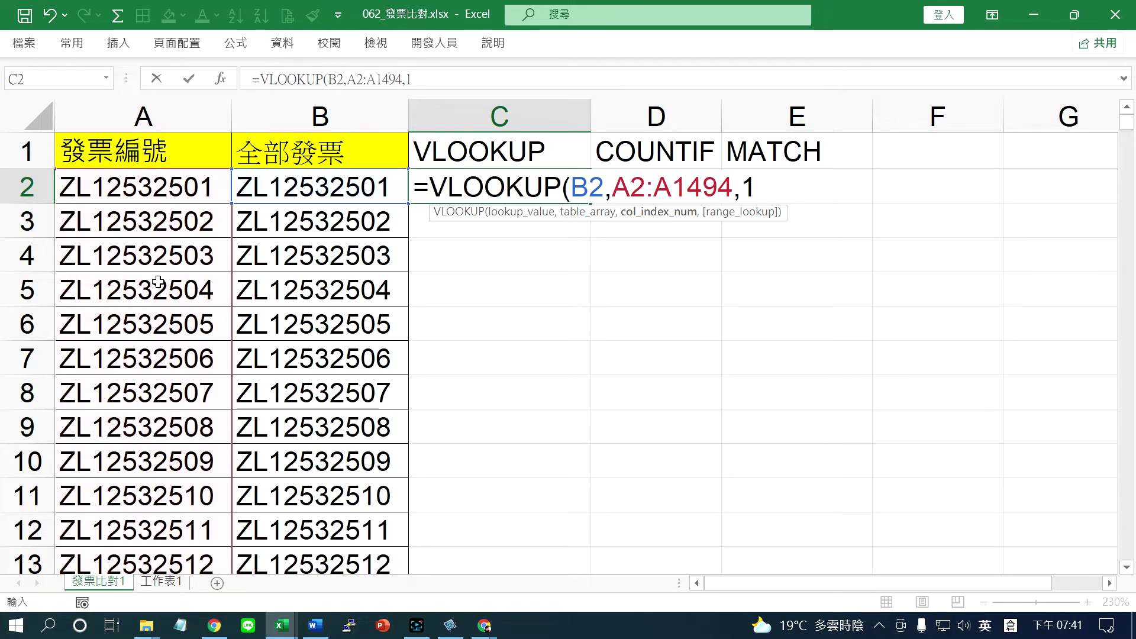
{"action": "type", "text": ","}
{"action": "double_click", "coordinate": [833, 241]}
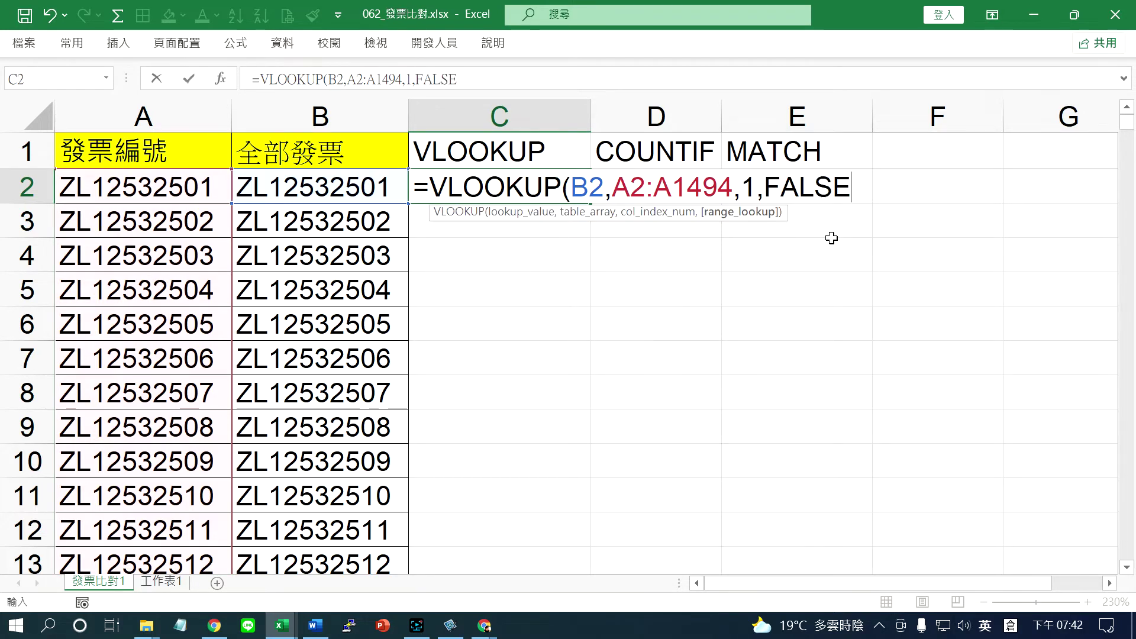
{"action": "key", "text": "Return"}
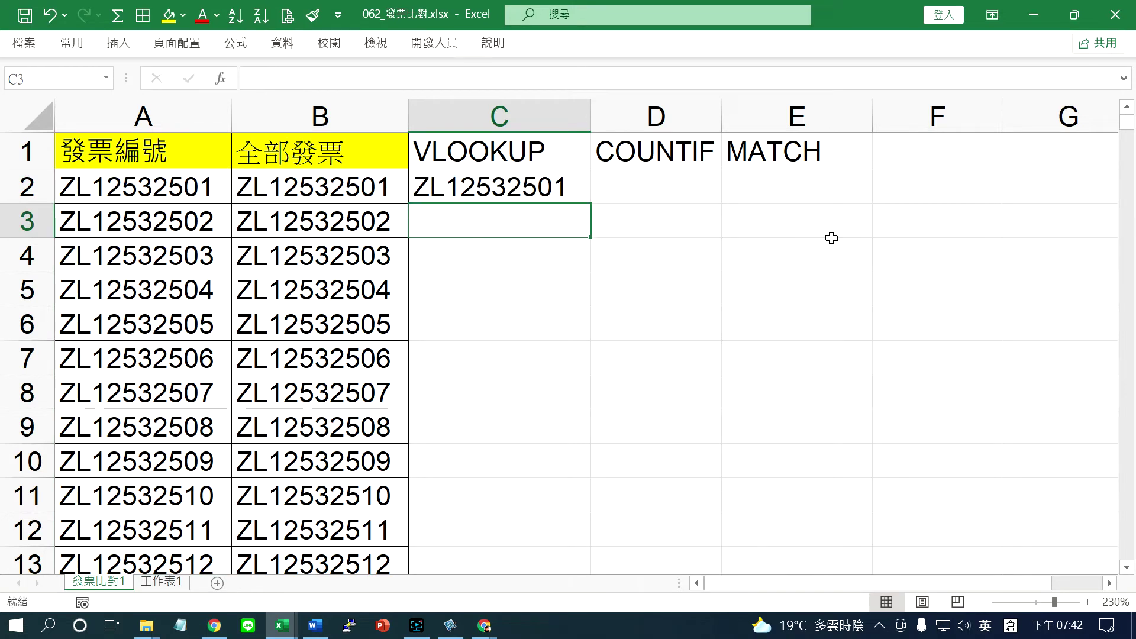
{"action": "left_click", "coordinate": [512, 196]}
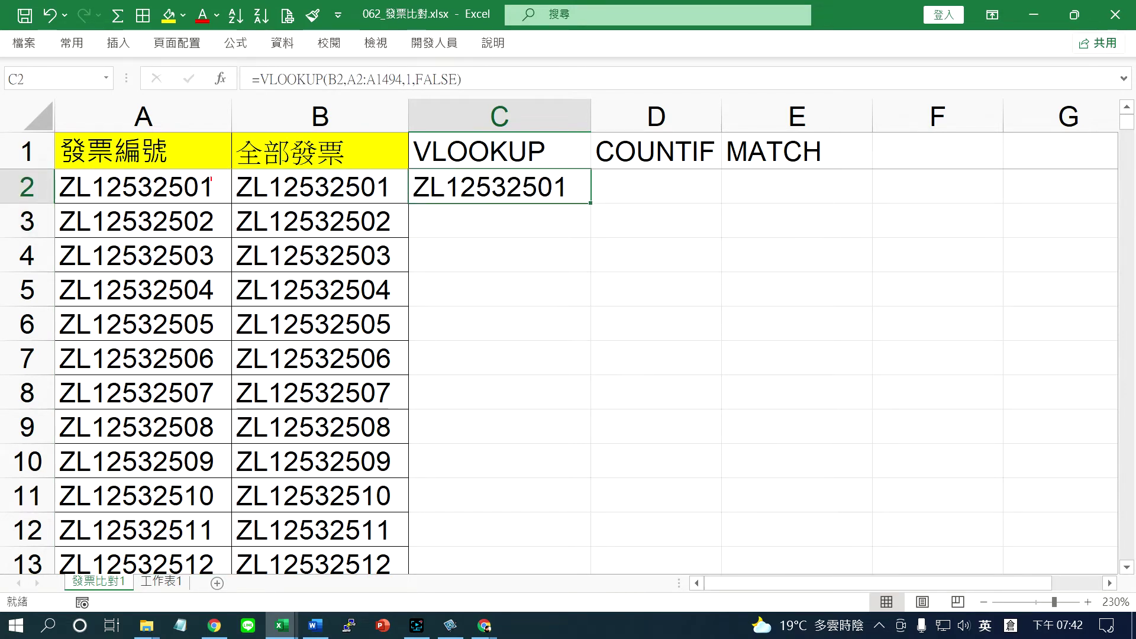
{"action": "left_click_drag", "start_coordinate": [211, 177], "coordinate": [347, 120]}
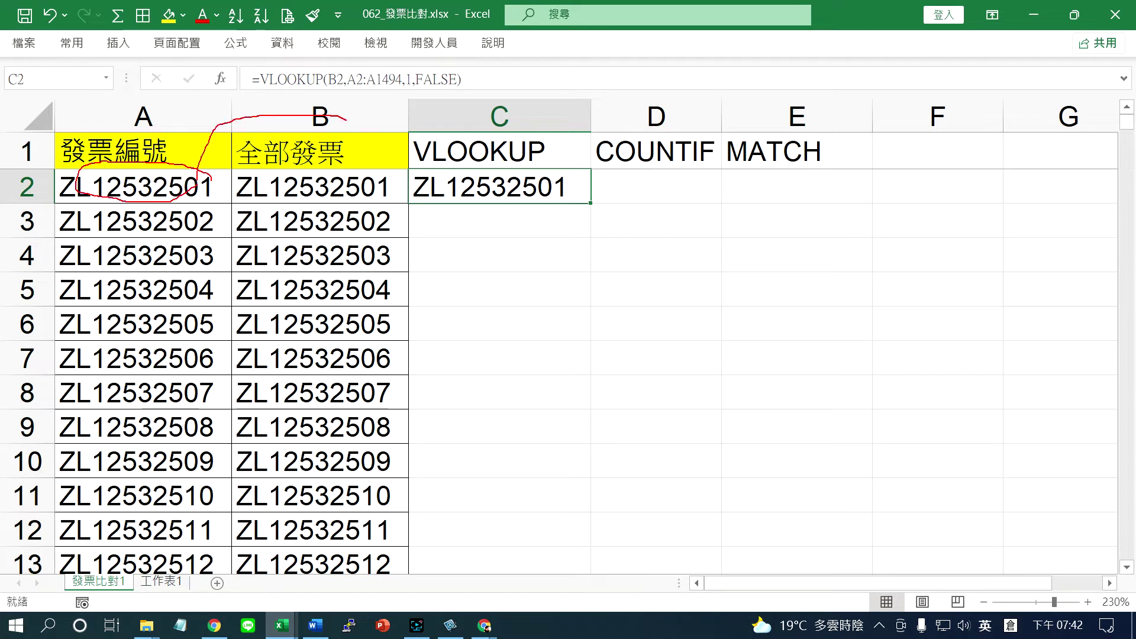
{"action": "mouse_move", "coordinate": [382, 177]}
{"action": "left_mouse_down"}
{"action": "mouse_move", "coordinate": [332, 165]}
{"action": "mouse_move", "coordinate": [379, 199]}
{"action": "left_mouse_up"}
{"action": "mouse_move", "coordinate": [227, 170]}
{"action": "left_mouse_down"}
{"action": "mouse_move", "coordinate": [52, 545]}
{"action": "mouse_move", "coordinate": [226, 173]}
{"action": "left_mouse_up"}
{"action": "key", "text": "Escape"}
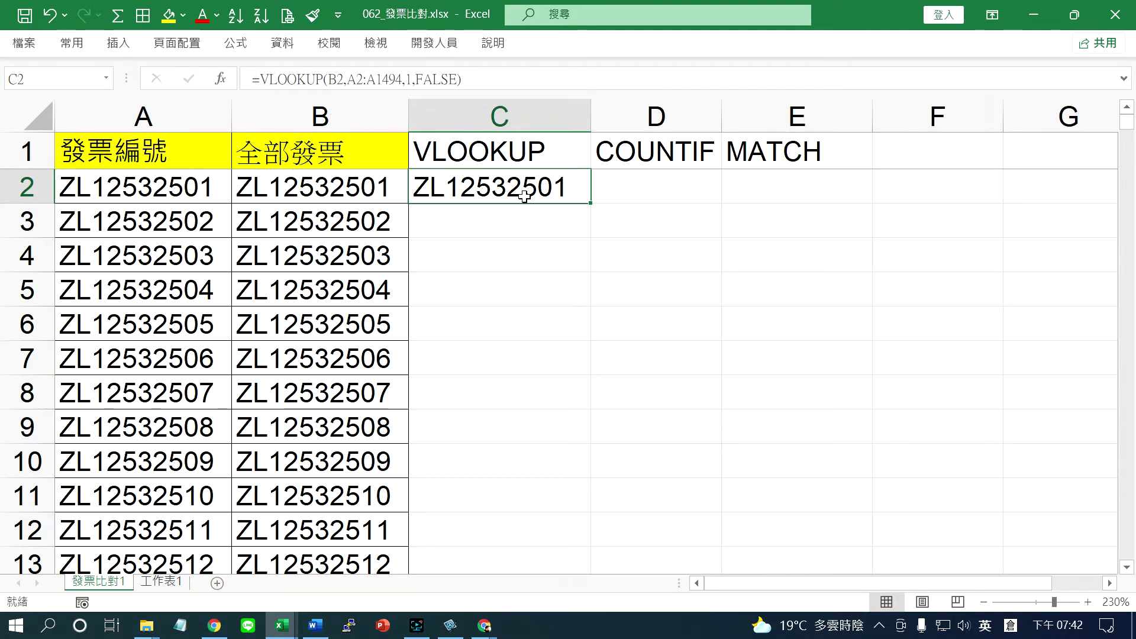
{"action": "left_click", "coordinate": [368, 188]}
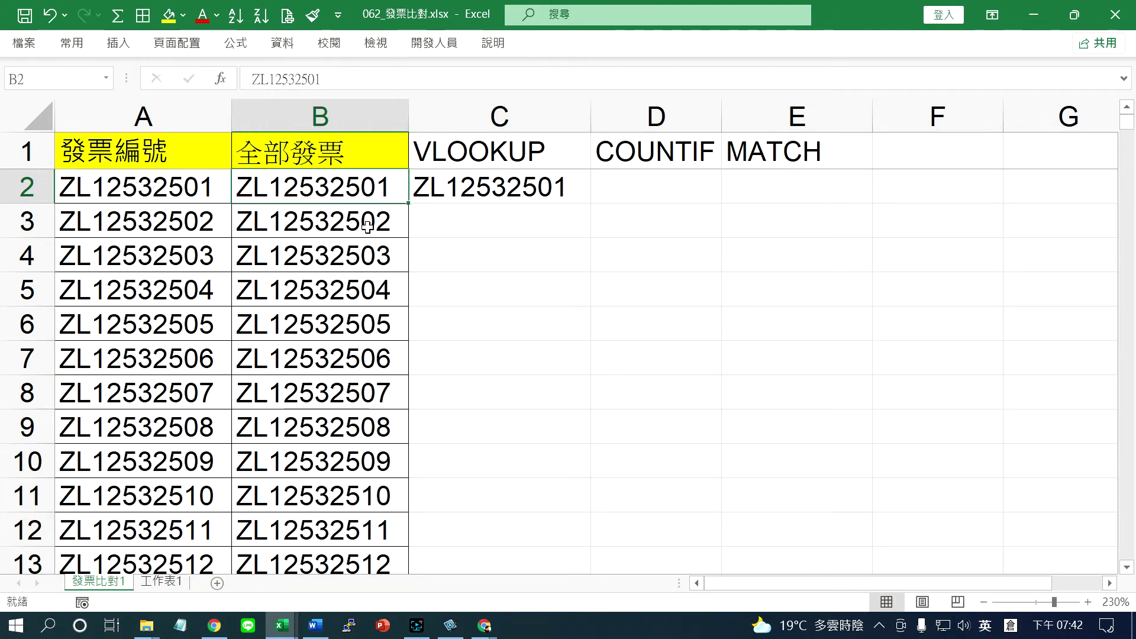
{"action": "left_click", "coordinate": [366, 223]}
{"action": "left_click", "coordinate": [367, 257]}
{"action": "left_click", "coordinate": [371, 291]}
{"action": "left_click_drag", "start_coordinate": [206, 189], "coordinate": [195, 551]}
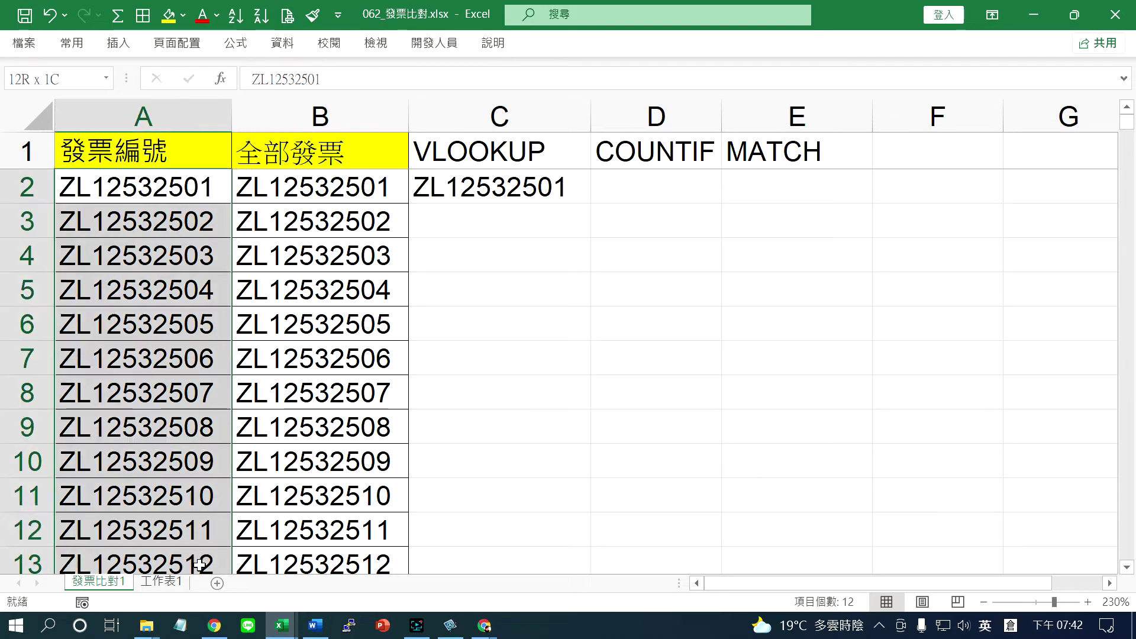
Step: Lock C2's range to $A$2:$A$1494 with F4 and fill the VLOOKUP down column C
{"action": "double_click", "coordinate": [523, 187]}
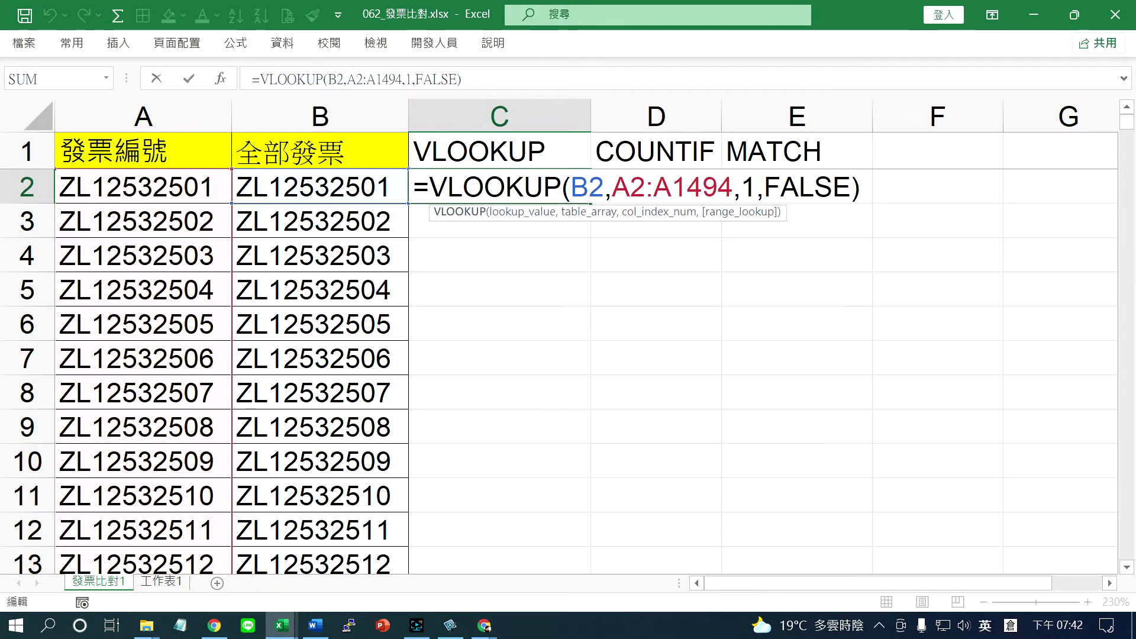
{"action": "left_click", "coordinate": [631, 188]}
{"action": "key", "text": "F4"}
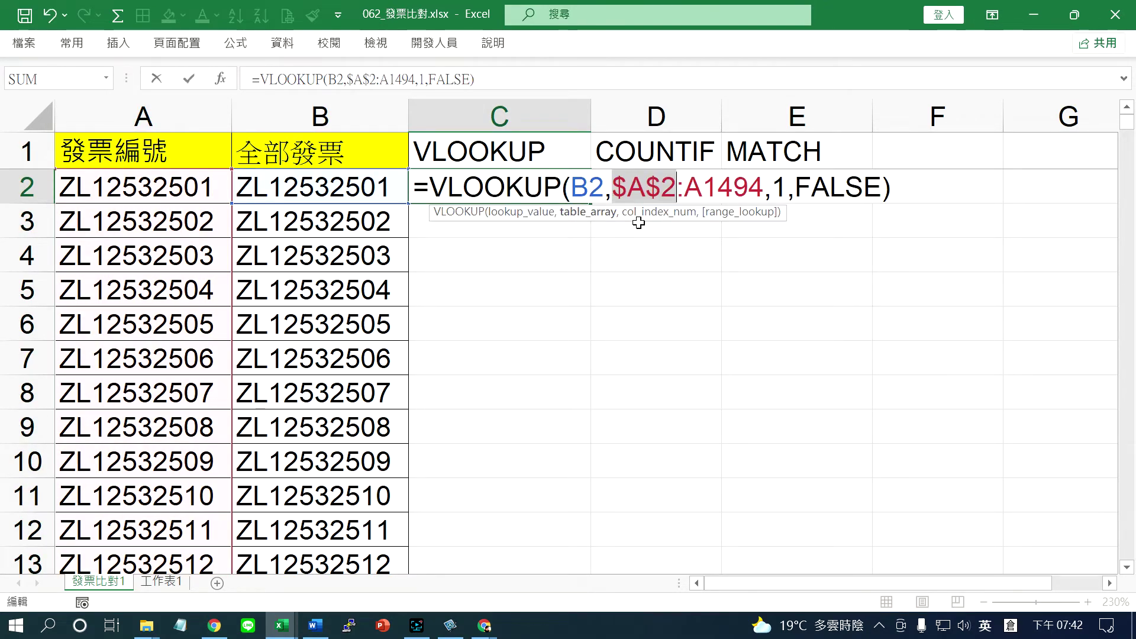
{"action": "left_click", "coordinate": [710, 188]}
{"action": "key", "text": "F4"}
{"action": "key", "text": "Return"}
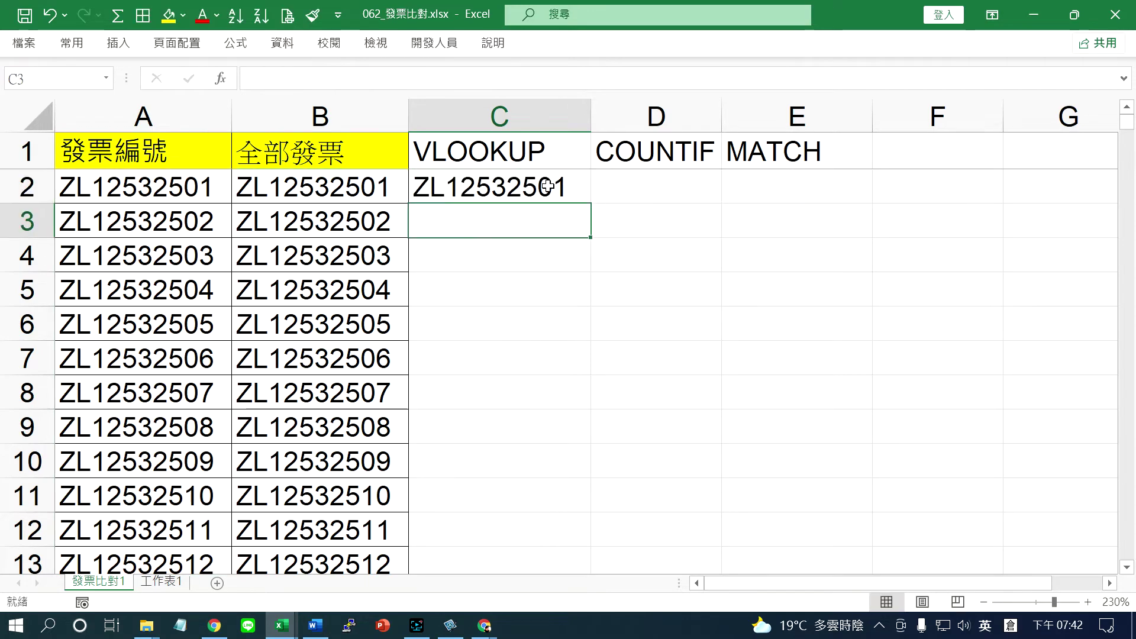
{"action": "key", "text": "Up"}
{"action": "double_click", "coordinate": [592, 203]}
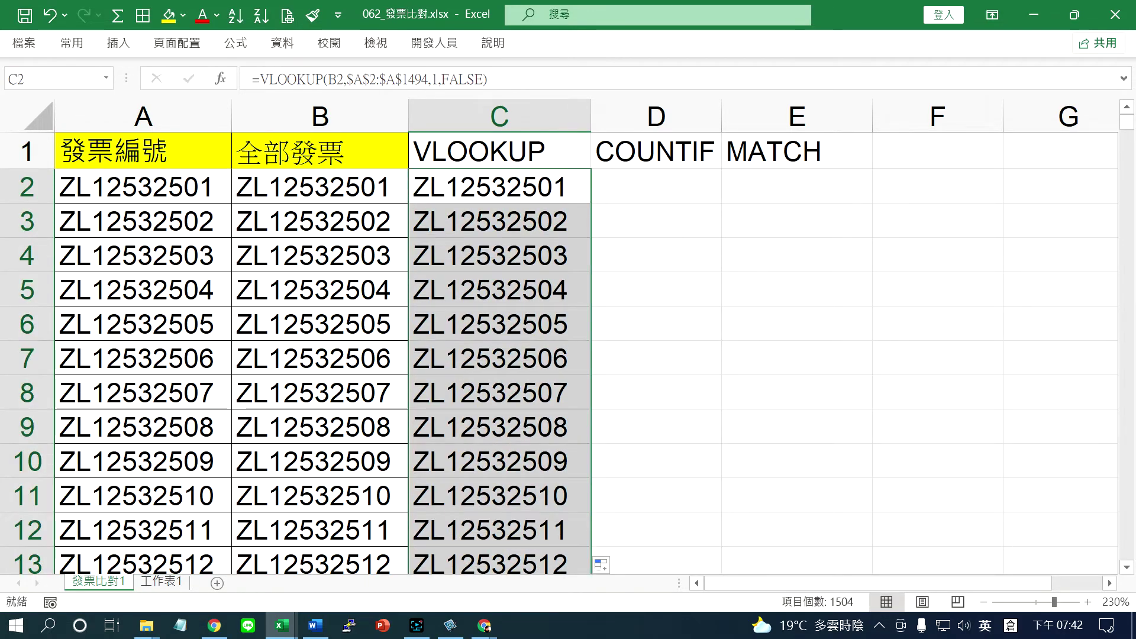
{"action": "left_click", "coordinate": [225, 325]}
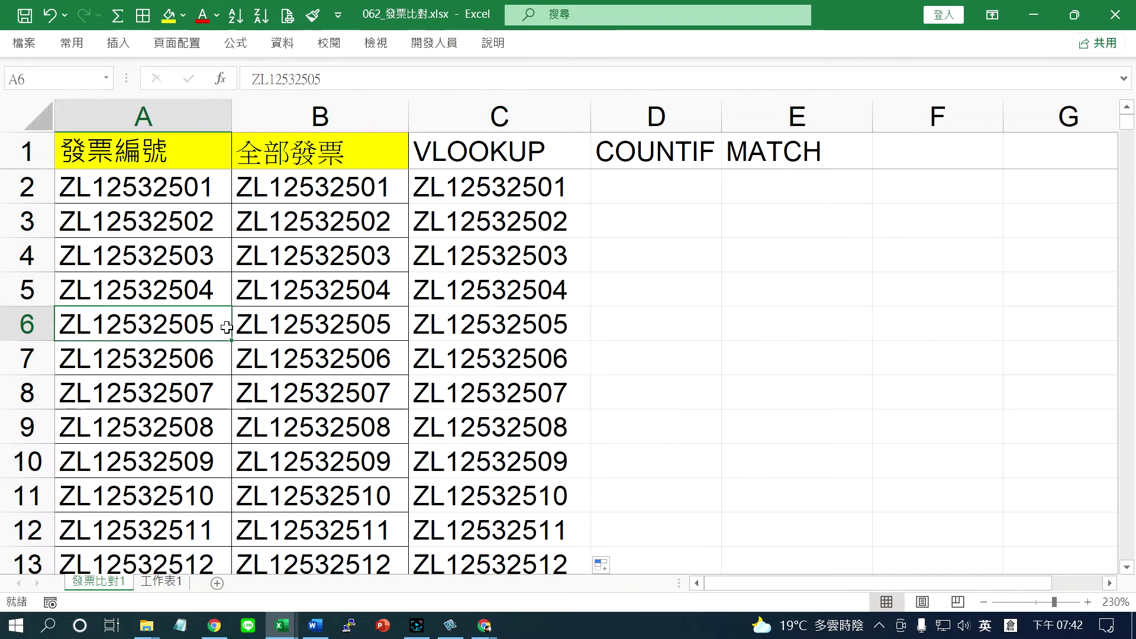
{"action": "key", "text": "Down"}
{"action": "key", "text": "Down"}
{"action": "key", "text": "Down"}
{"action": "key", "text": "Down"}
{"action": "key", "text": "Down"}
{"action": "key", "text": "Down"}
{"action": "key", "text": "Down"}
{"action": "key", "text": "Down"}
{"action": "key", "text": "Down"}
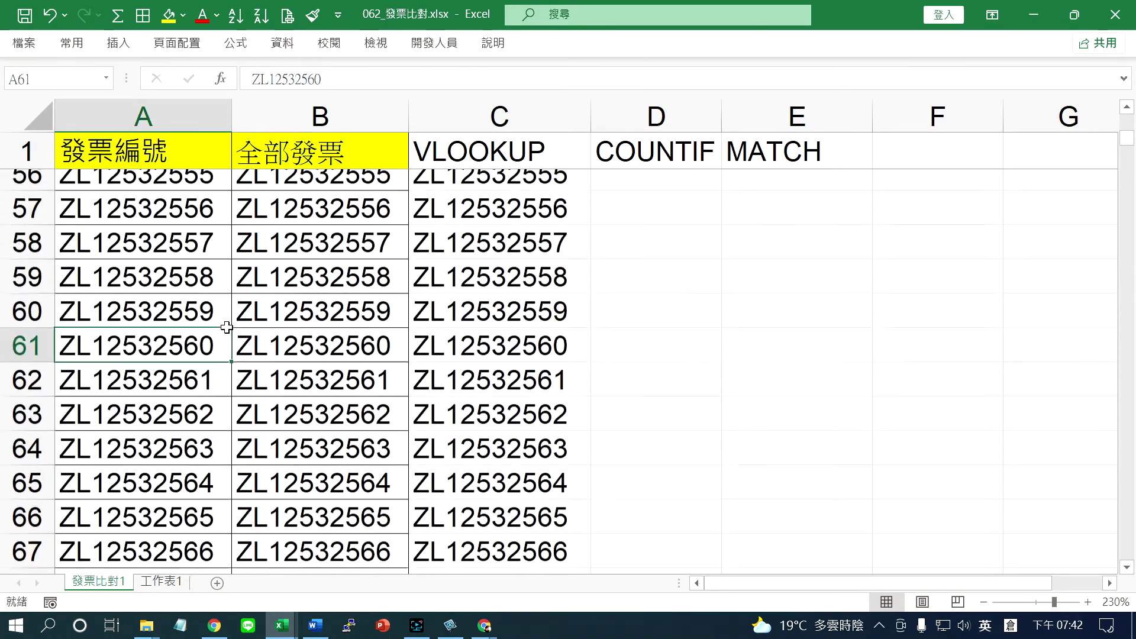
Step: Enter APPLE in B1 of 00_大山中學成績單 so C2 shows #N/A, then return to 062_發票比對
{"action": "left_click", "coordinate": [325, 563]}
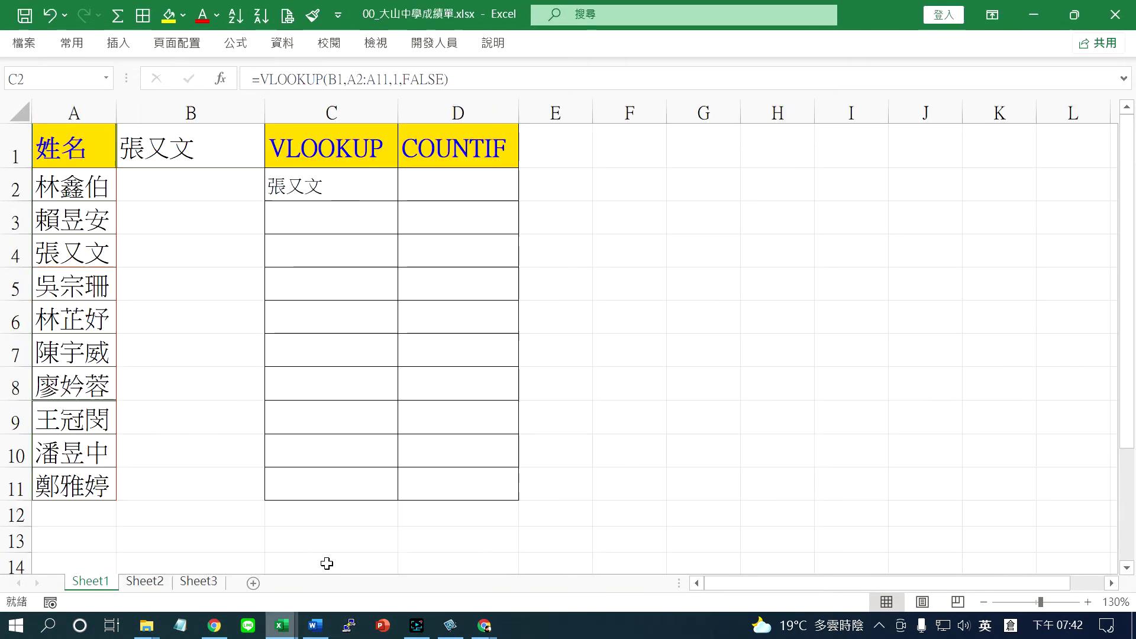
{"action": "left_click", "coordinate": [225, 148]}
{"action": "type", "text": "APP"}
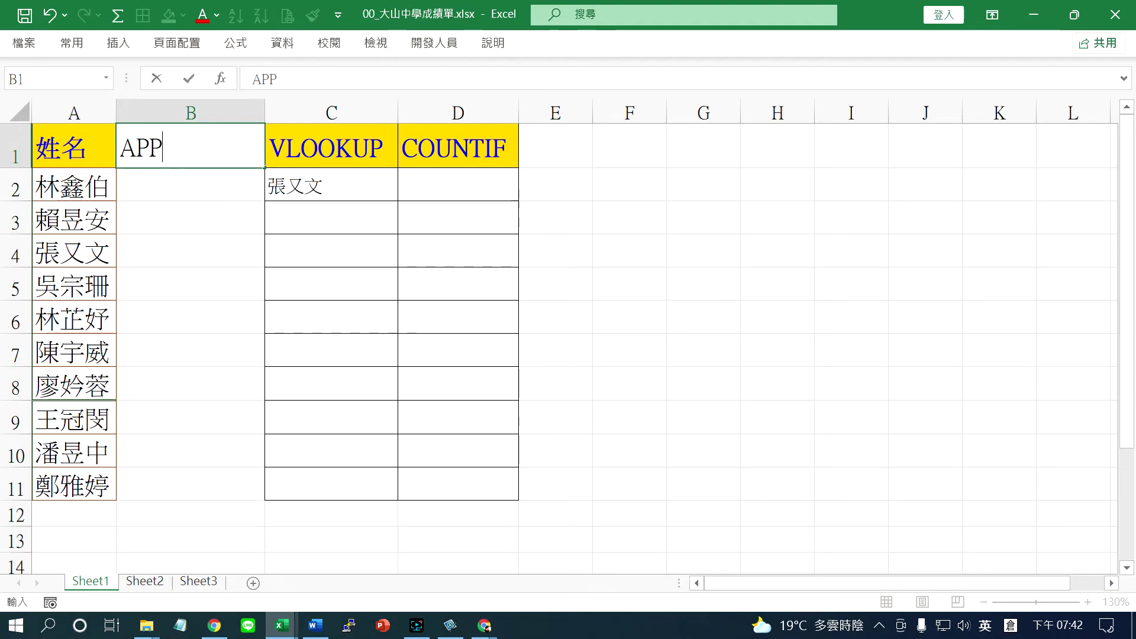
{"action": "type", "text": "LE"}
{"action": "key", "text": "Return"}
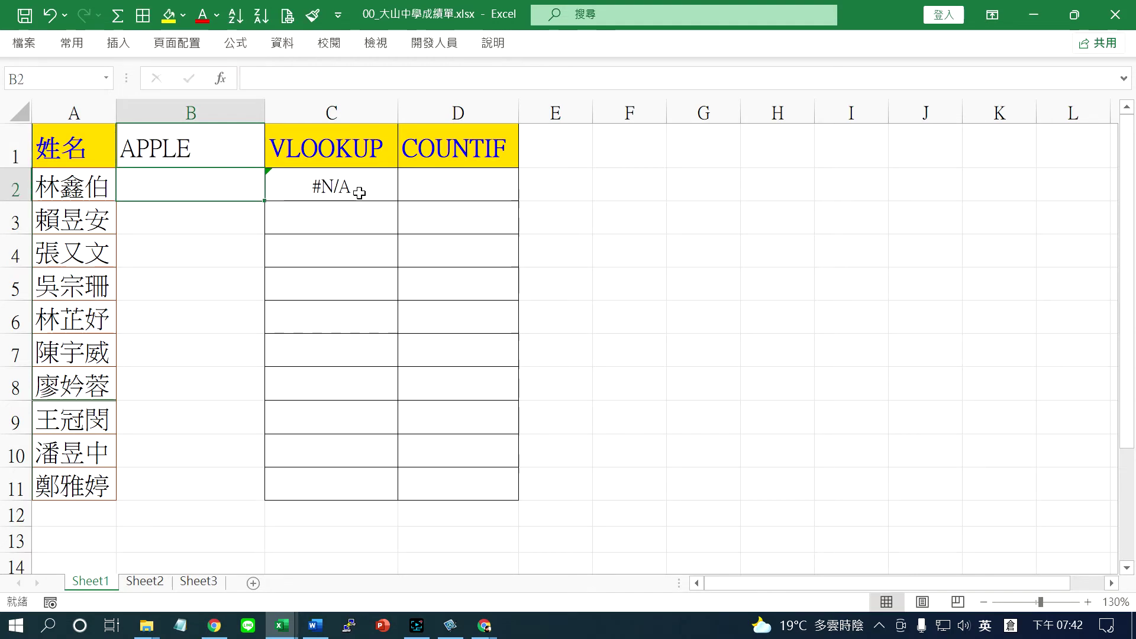
{"action": "left_click", "coordinate": [360, 193]}
{"action": "left_click", "coordinate": [148, 145]}
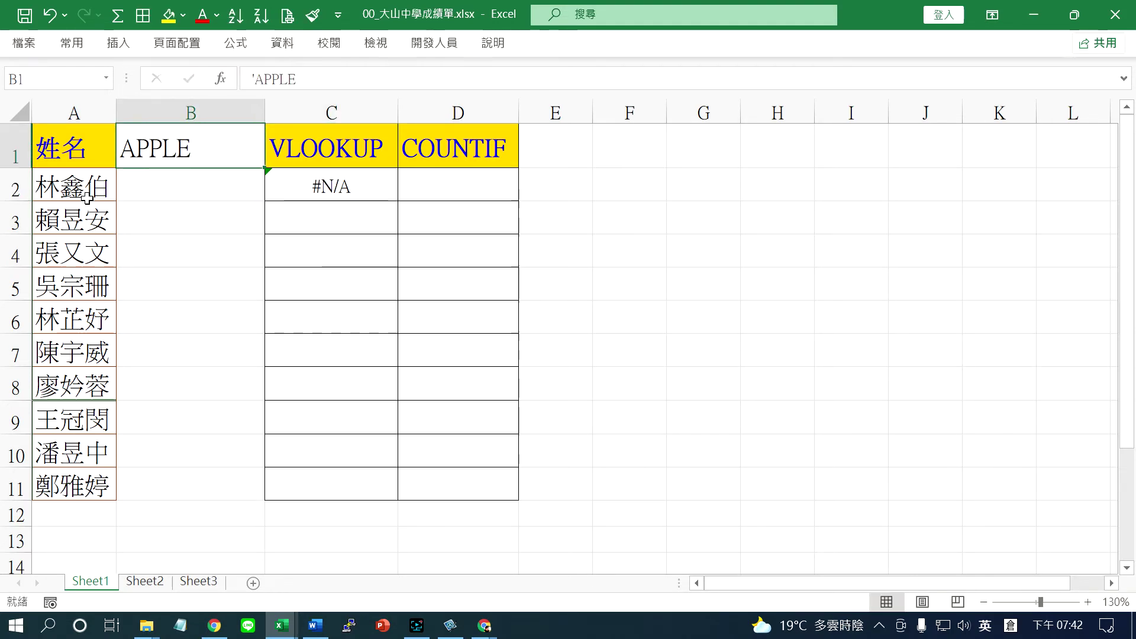
{"action": "left_click_drag", "start_coordinate": [88, 196], "coordinate": [77, 453]}
{"action": "mouse_move", "coordinate": [281, 624]}
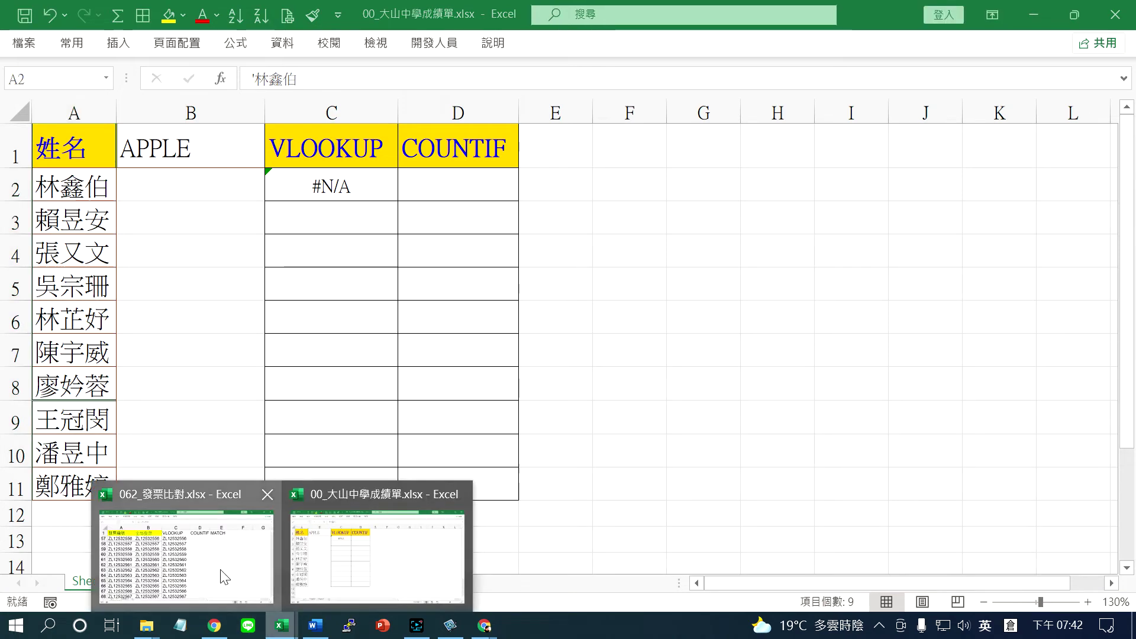
{"action": "left_click", "coordinate": [246, 580]}
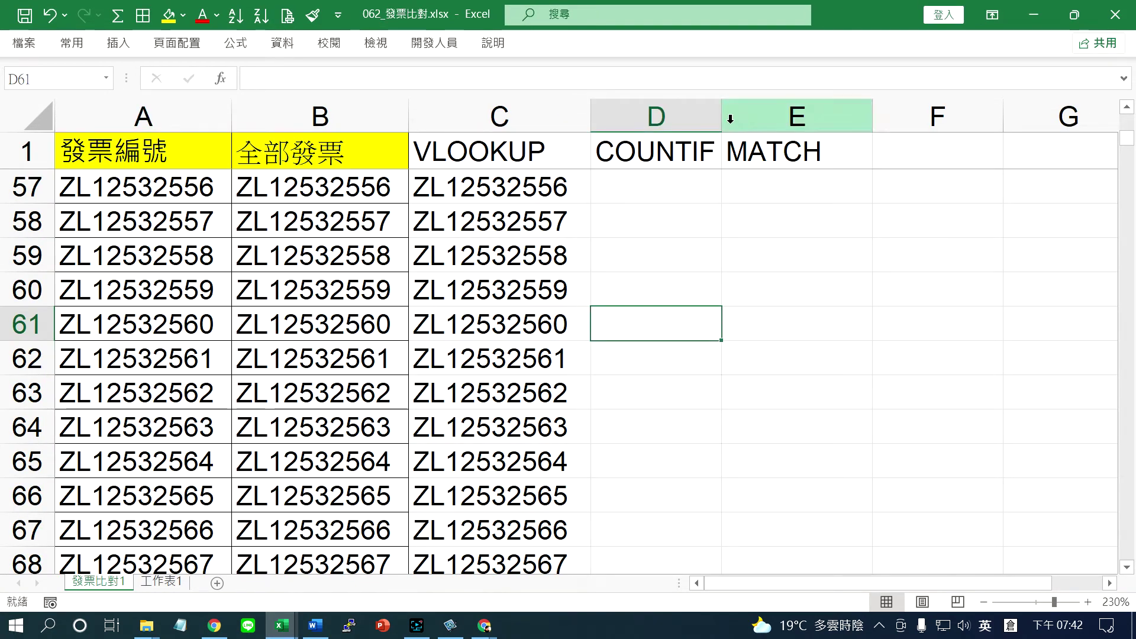
Step: Widen column D and discard the trial =COUNTIF(A2:A1494, formula started in D57
{"action": "left_click_drag", "start_coordinate": [722, 115], "coordinate": [762, 116]}
{"action": "left_click", "coordinate": [673, 196]}
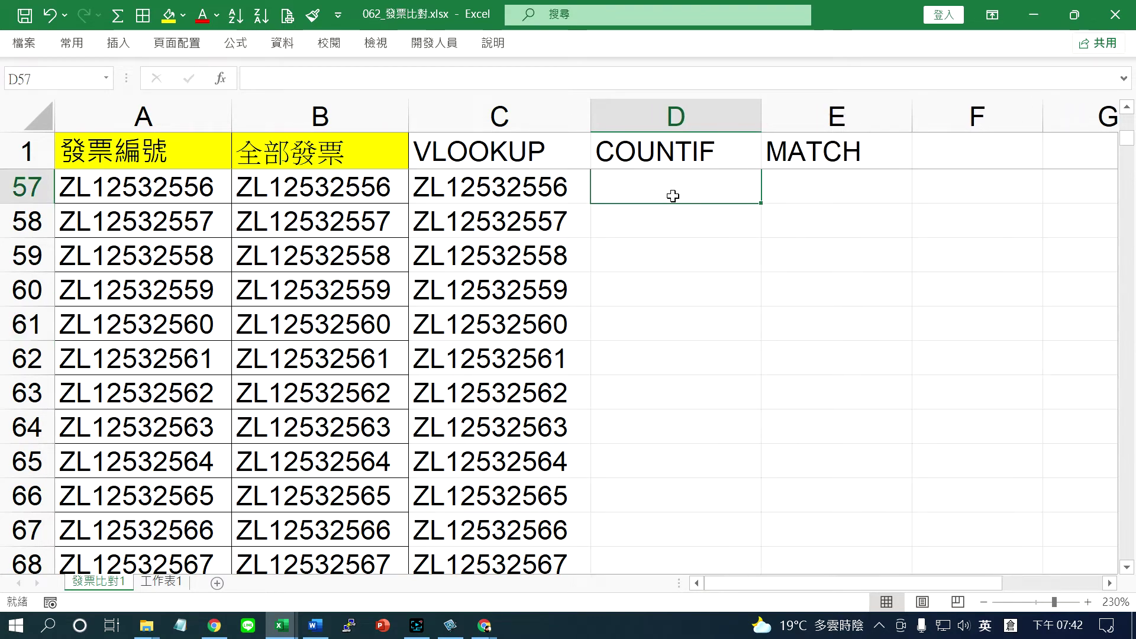
{"action": "left_click", "coordinate": [318, 192]}
{"action": "left_click", "coordinate": [209, 202]}
{"action": "key", "text": "ctrl+shift+Down"}
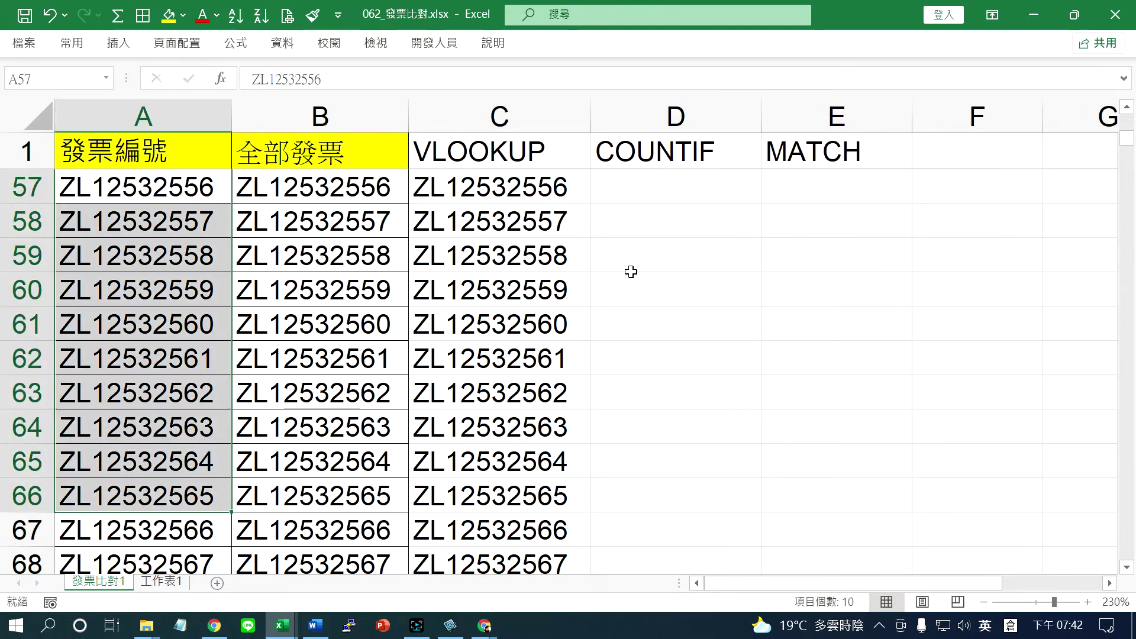
{"action": "left_click", "coordinate": [661, 188]}
{"action": "type", "text": "=C"}
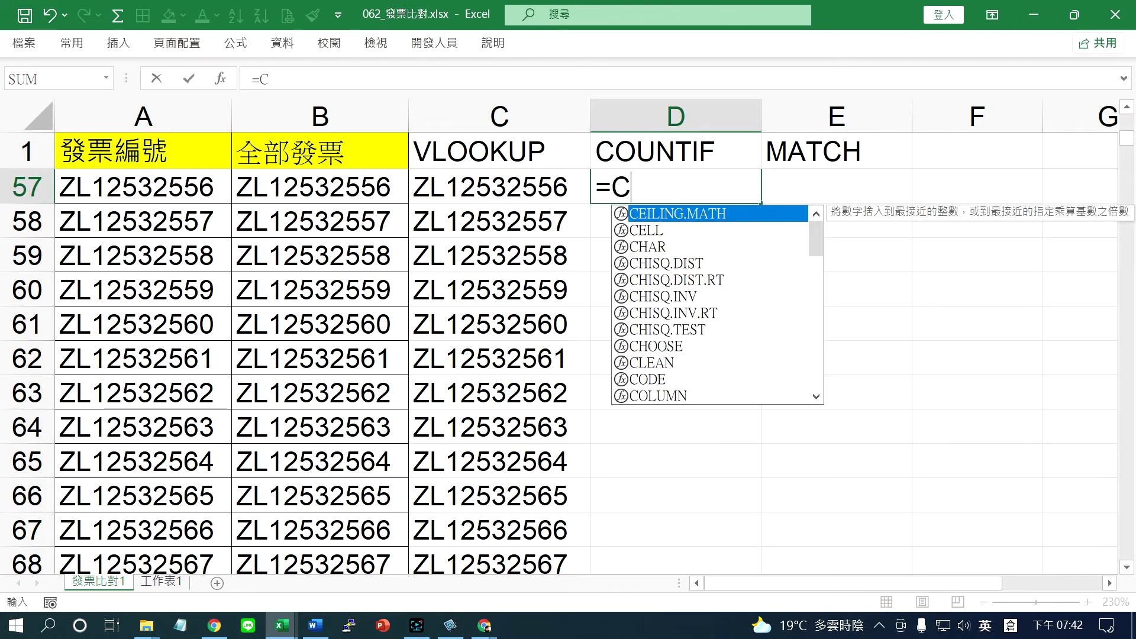
{"action": "type", "text": "OUNTIF"}
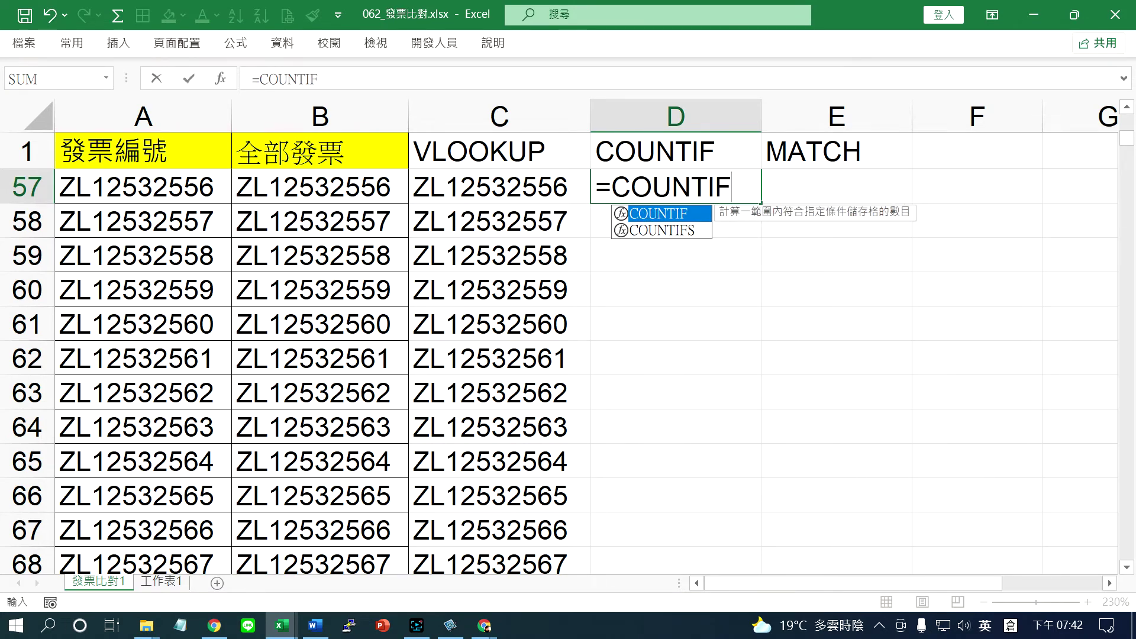
{"action": "type", "text": "("}
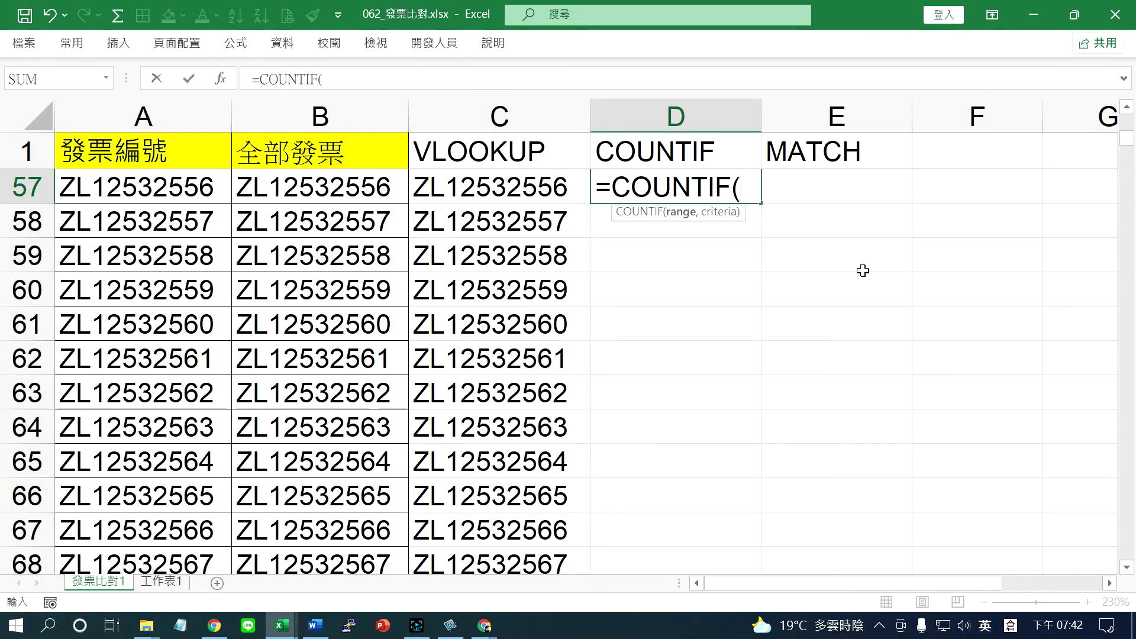
{"action": "type", "text": "A"}
{"action": "type", "text": "2:"}
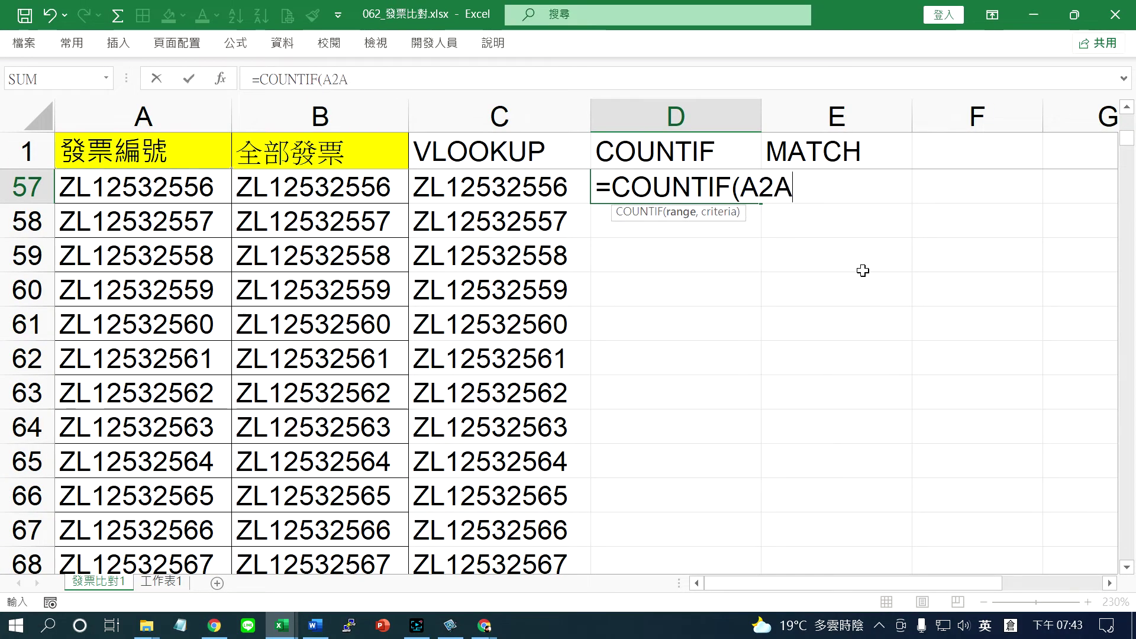
{"action": "type", "text": "A"}
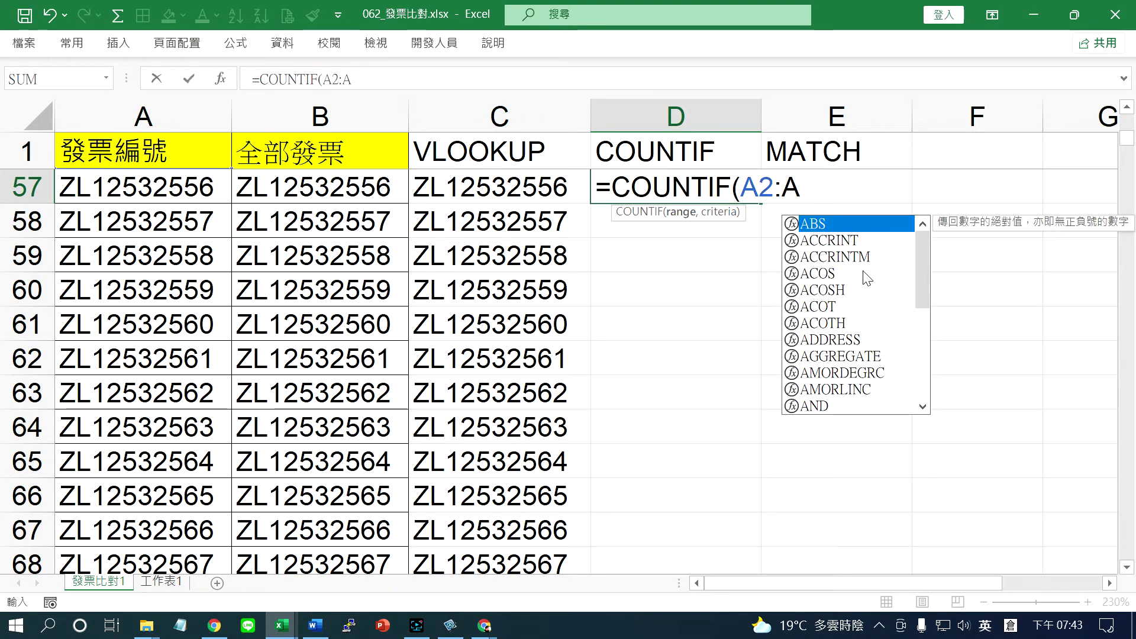
{"action": "type", "text": "1494,"}
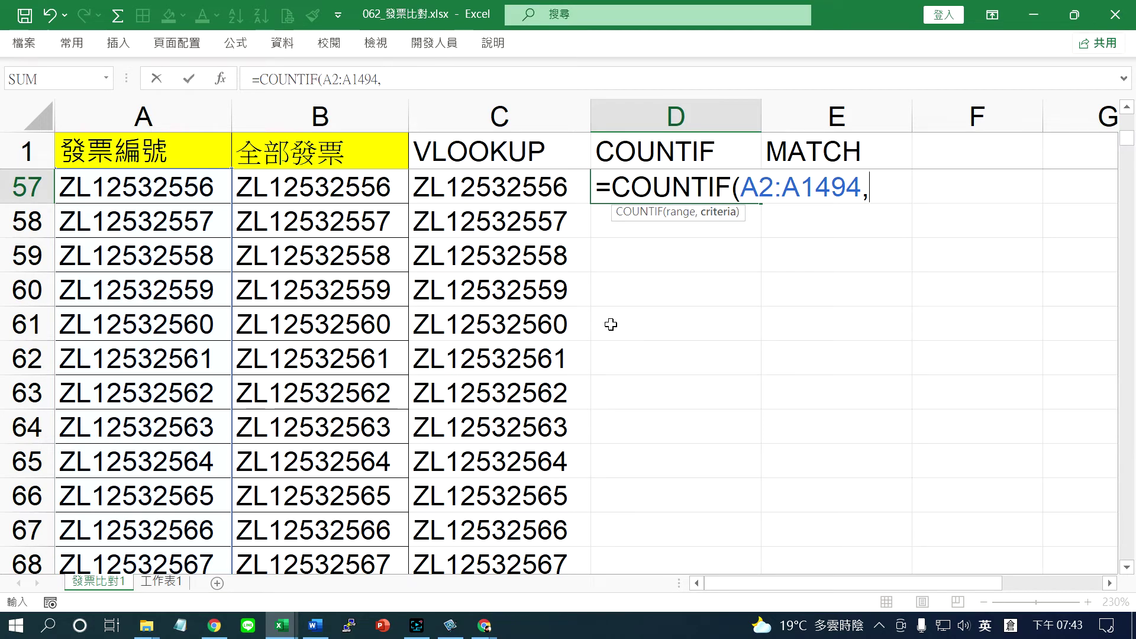
{"action": "key", "text": "Escape"}
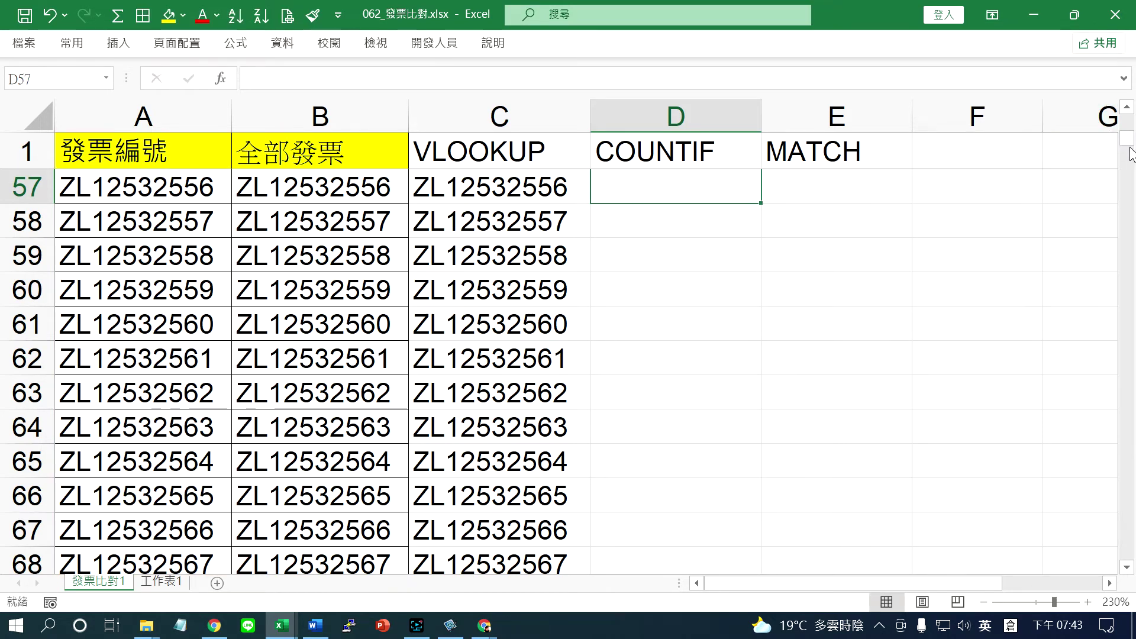
{"action": "left_click_drag", "start_coordinate": [1128, 142], "coordinate": [1129, 113]}
Step: Enter =COUNTIF($A$2:$A$1494,B2) in D2, making the range absolute with F4
{"action": "left_click", "coordinate": [652, 187]}
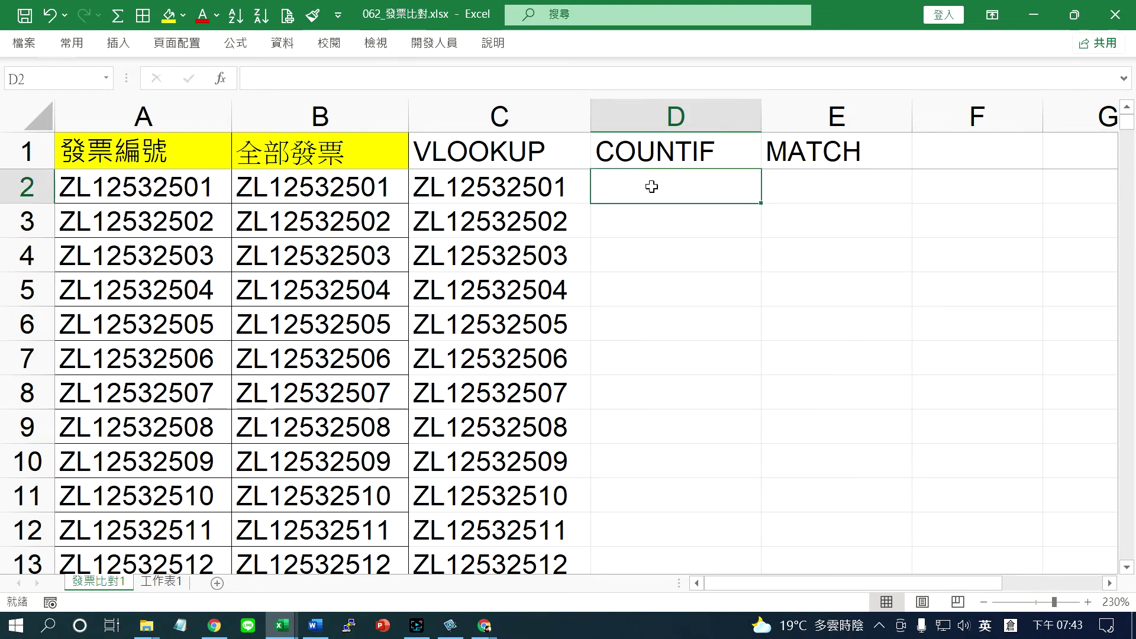
{"action": "type", "text": "=COUNTI"}
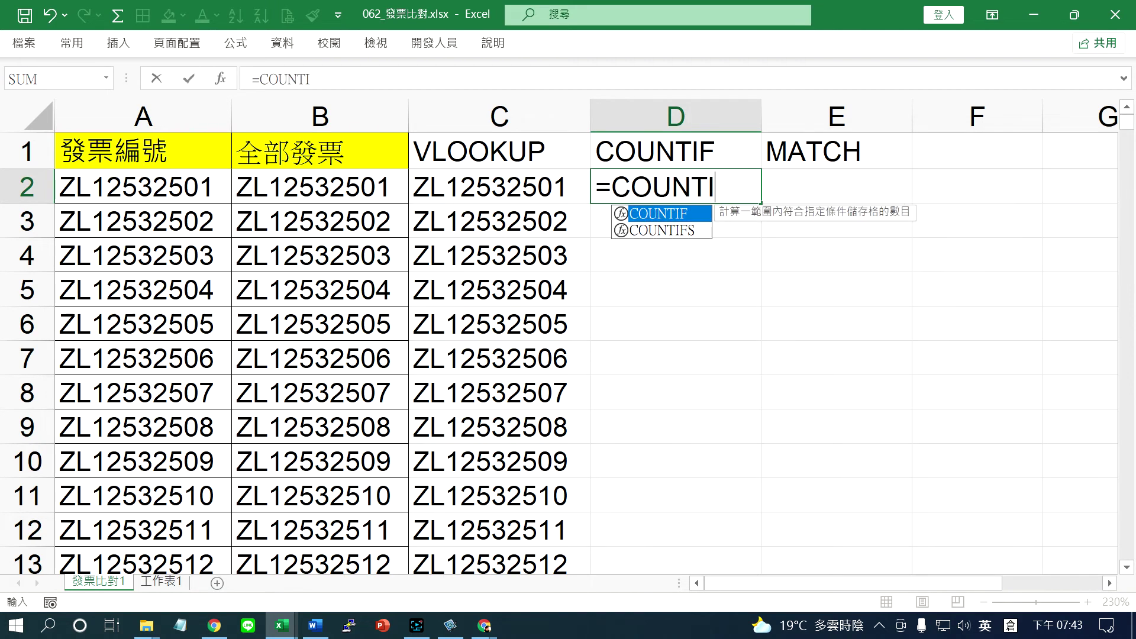
{"action": "type", "text": "F(A2"}
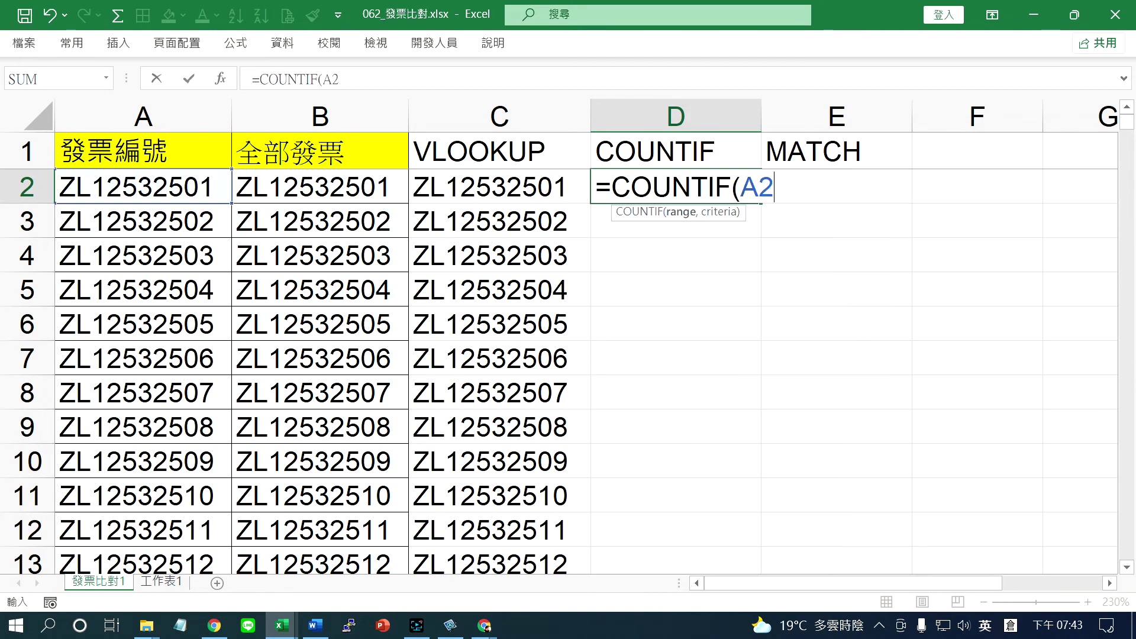
{"action": "type", "text": ":A14"}
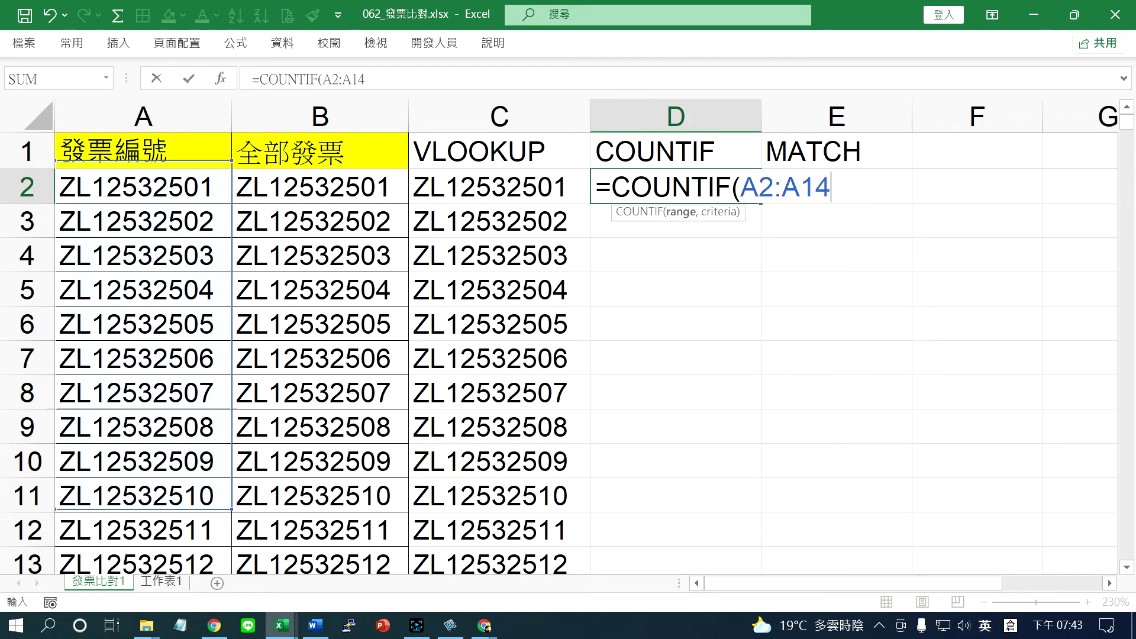
{"action": "type", "text": "94,"}
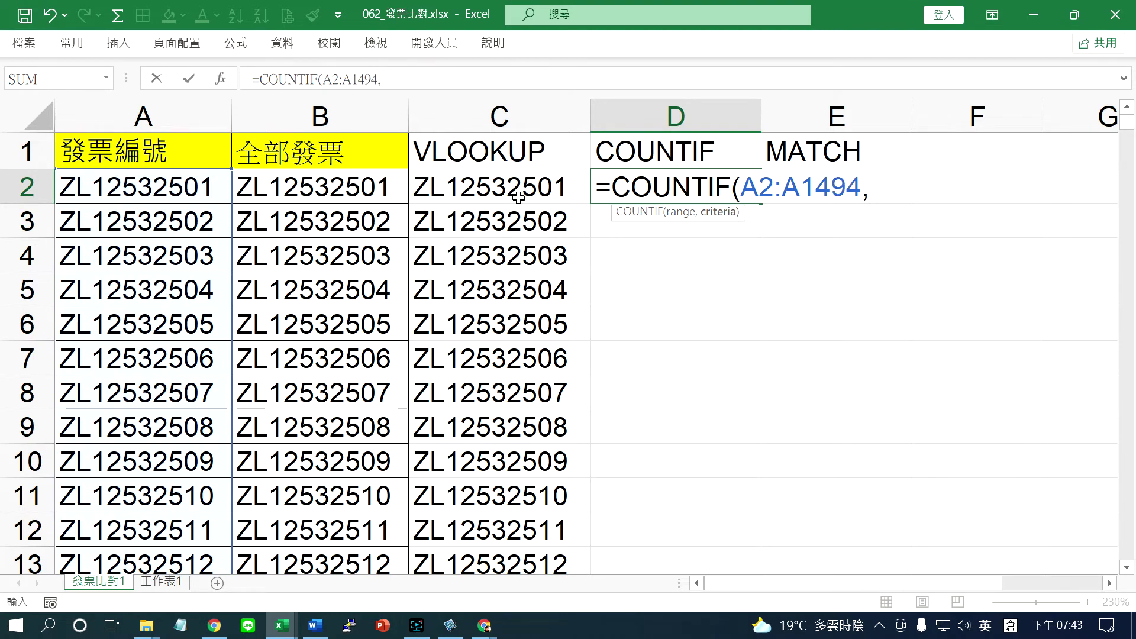
{"action": "left_click", "coordinate": [367, 187]}
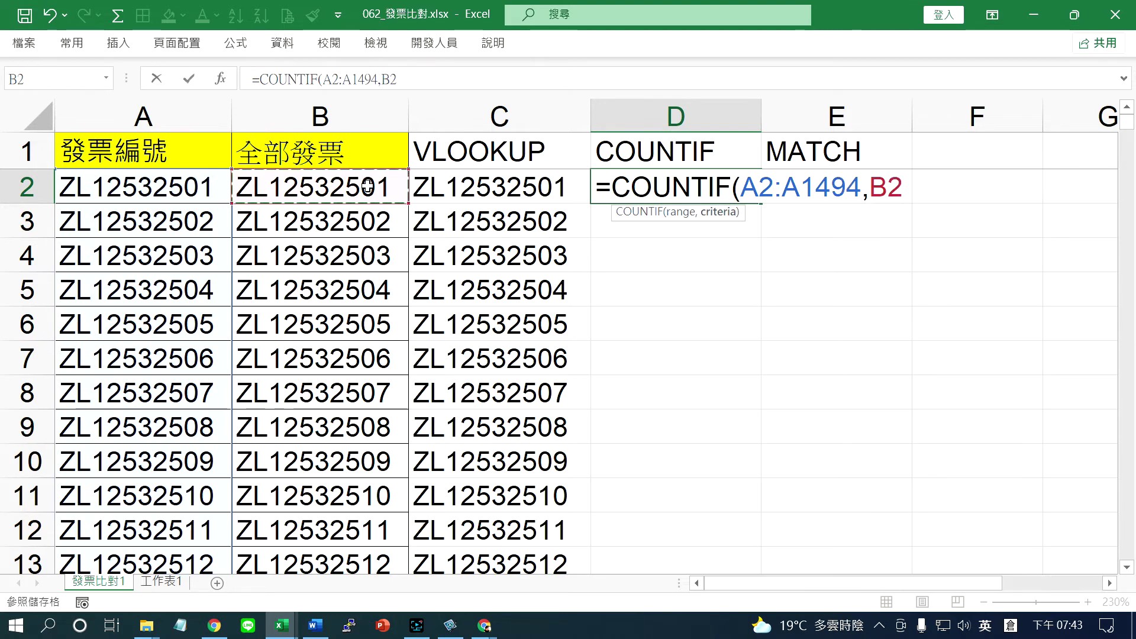
{"action": "type", "text": ")"}
{"action": "left_click", "coordinate": [759, 187]}
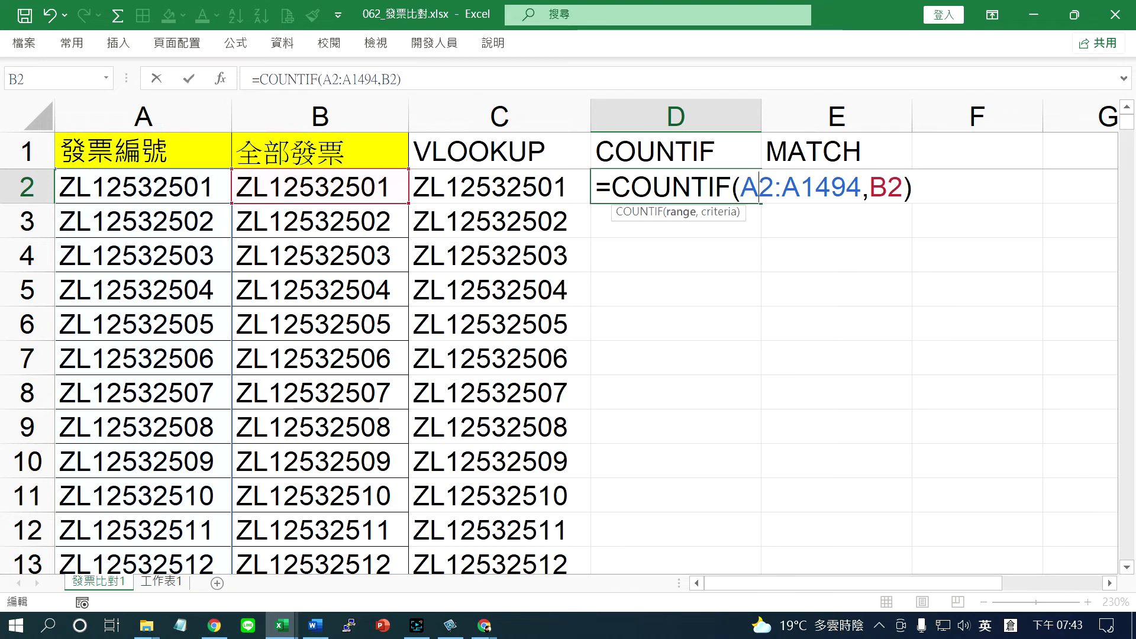
{"action": "key", "text": "F4"}
{"action": "left_click", "coordinate": [852, 187]}
{"action": "key", "text": "F4"}
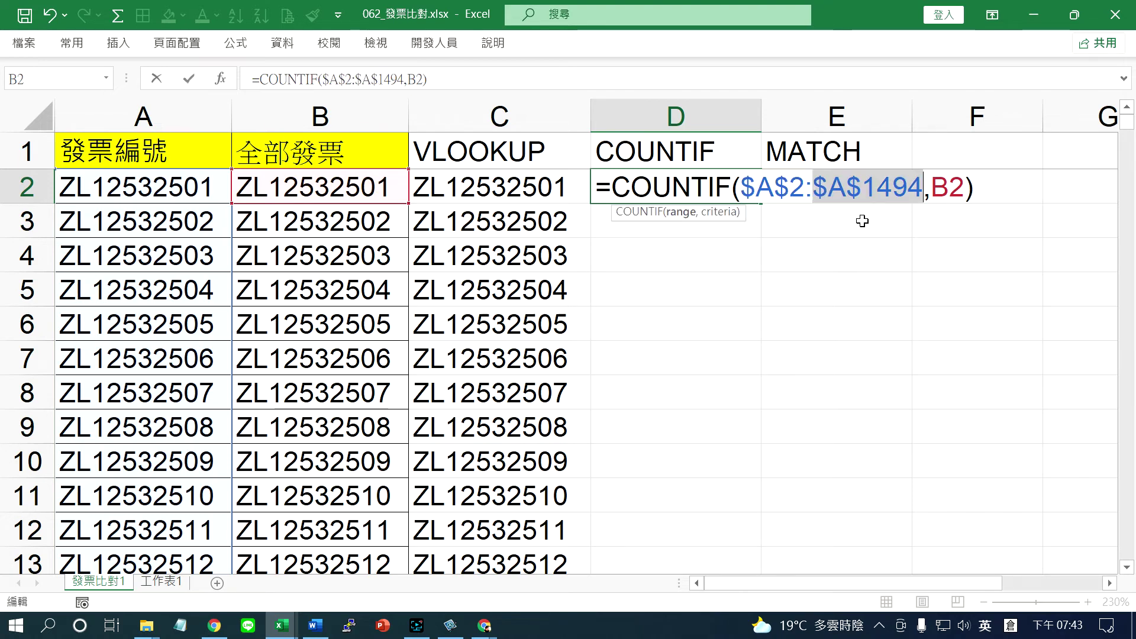
{"action": "left_click", "coordinate": [950, 187]}
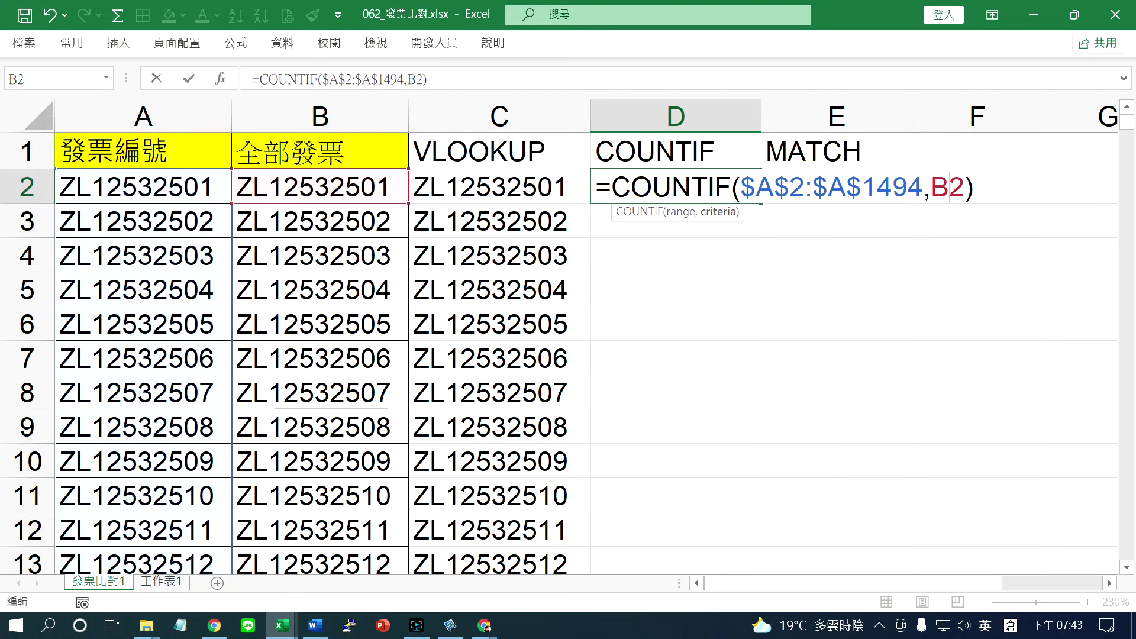
{"action": "key", "text": "Return"}
Step: Fill D2's COUNTIF down column D and apply Filter to header row A1:E1
{"action": "left_click", "coordinate": [725, 188]}
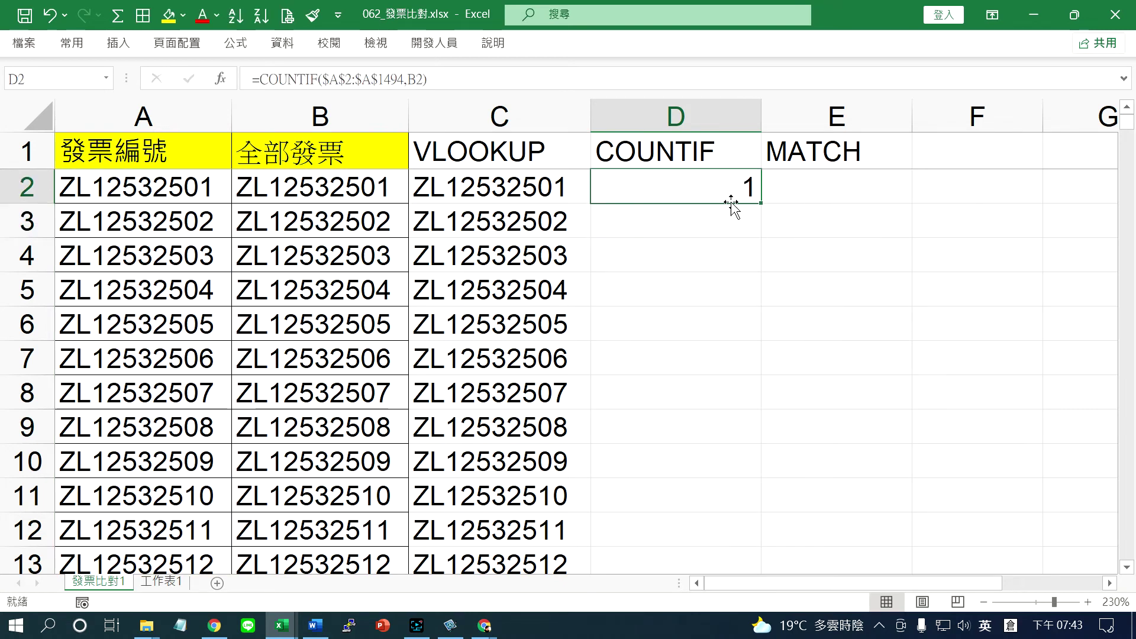
{"action": "double_click", "coordinate": [762, 203]}
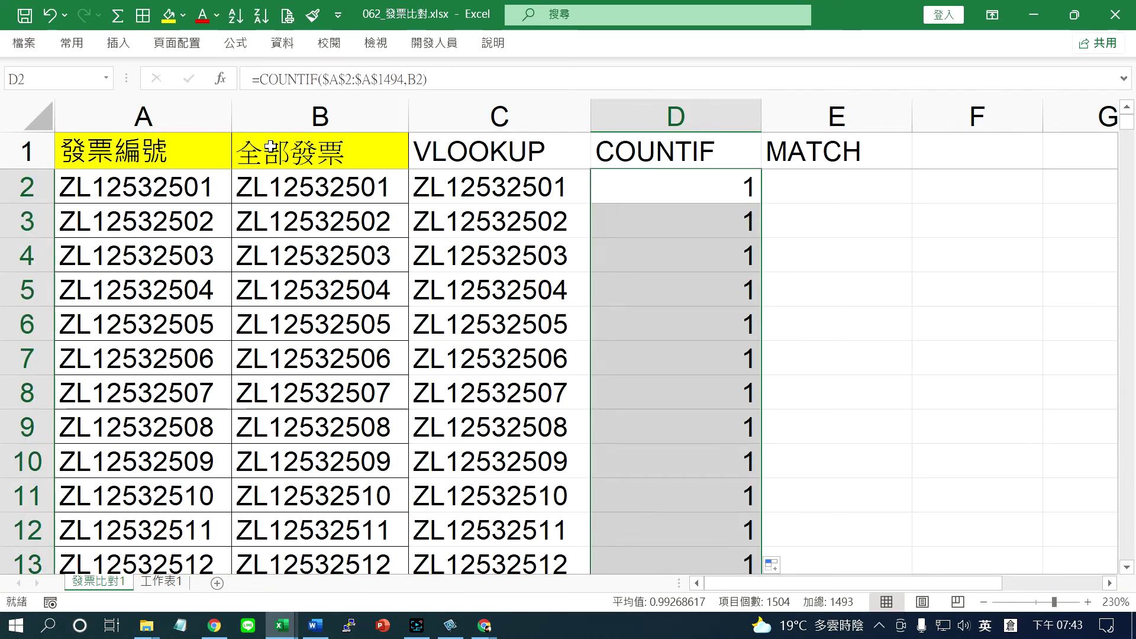
{"action": "left_click_drag", "start_coordinate": [70, 151], "coordinate": [793, 147]}
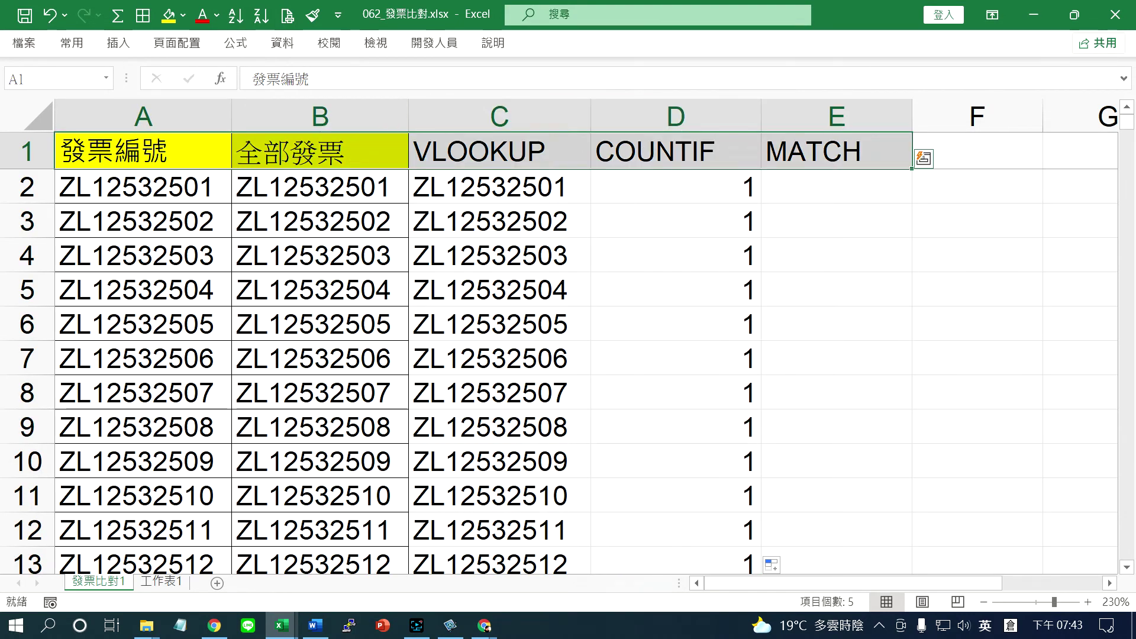
{"action": "left_click", "coordinate": [283, 43]}
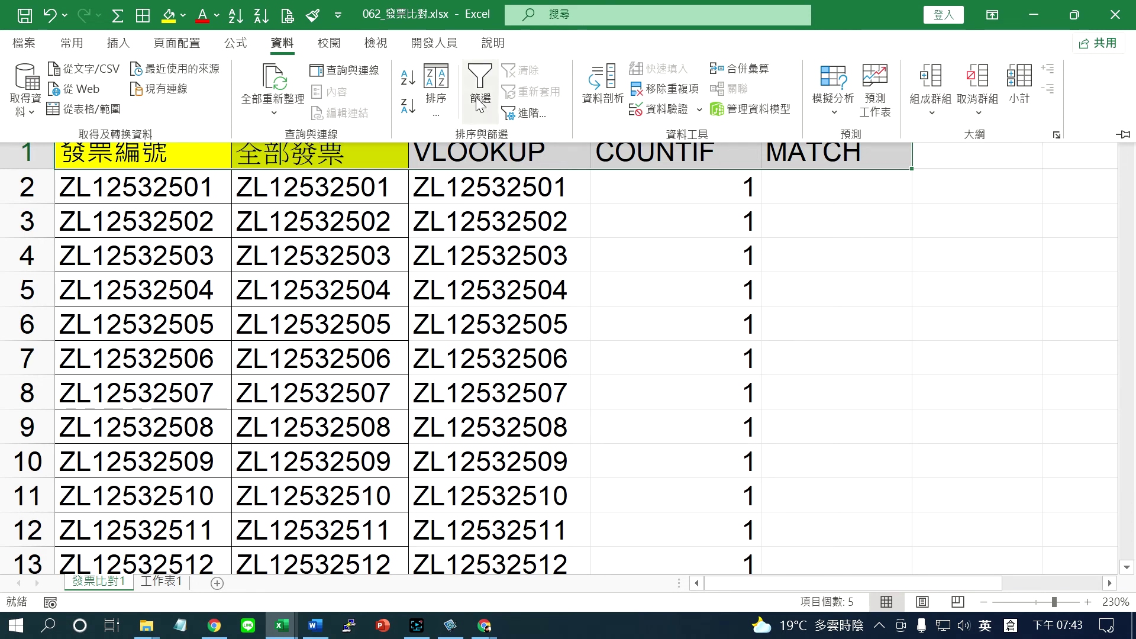
{"action": "left_click", "coordinate": [480, 98]}
Step: Filter the COUNTIF column to show only invoices with a count of 0, excluding 1
{"action": "left_click", "coordinate": [728, 212]}
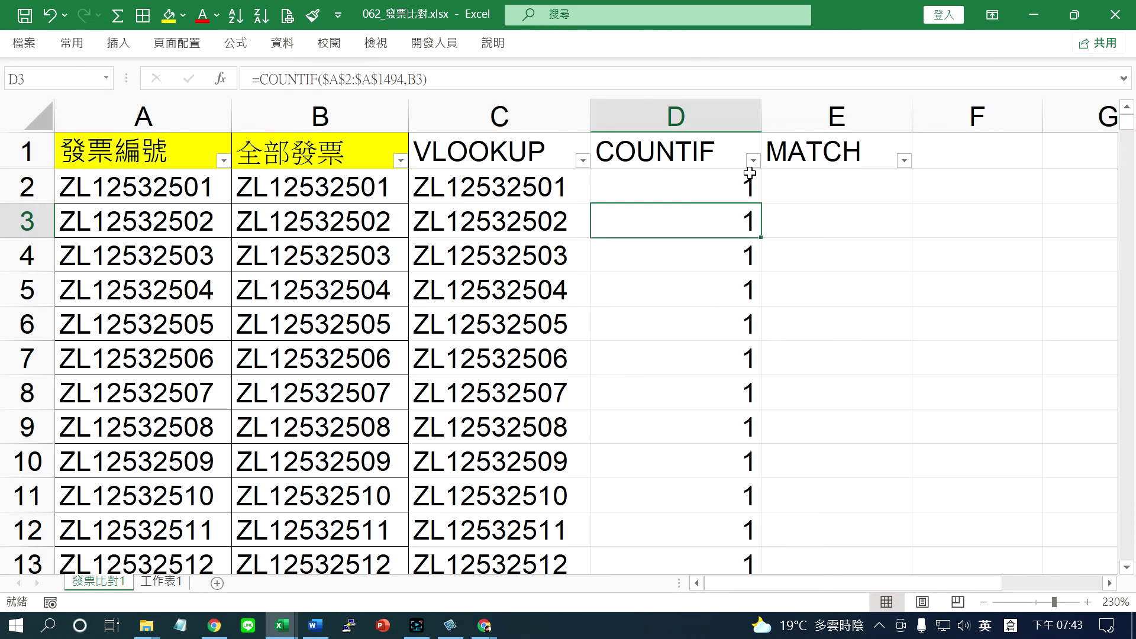
{"action": "left_click", "coordinate": [753, 160]}
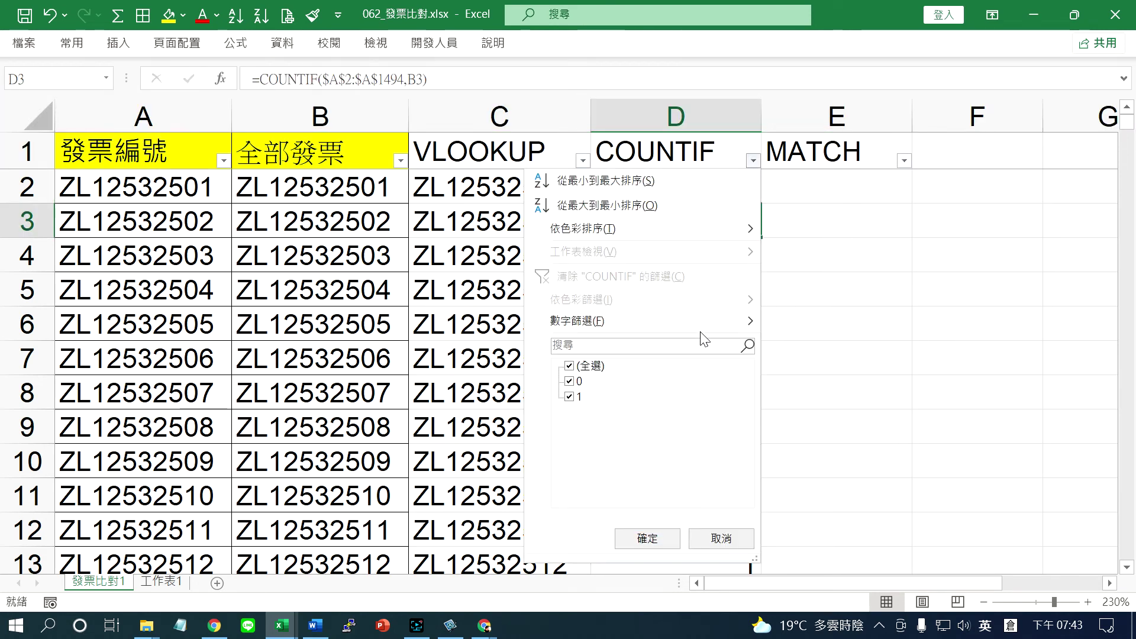
{"action": "left_click", "coordinate": [580, 396]}
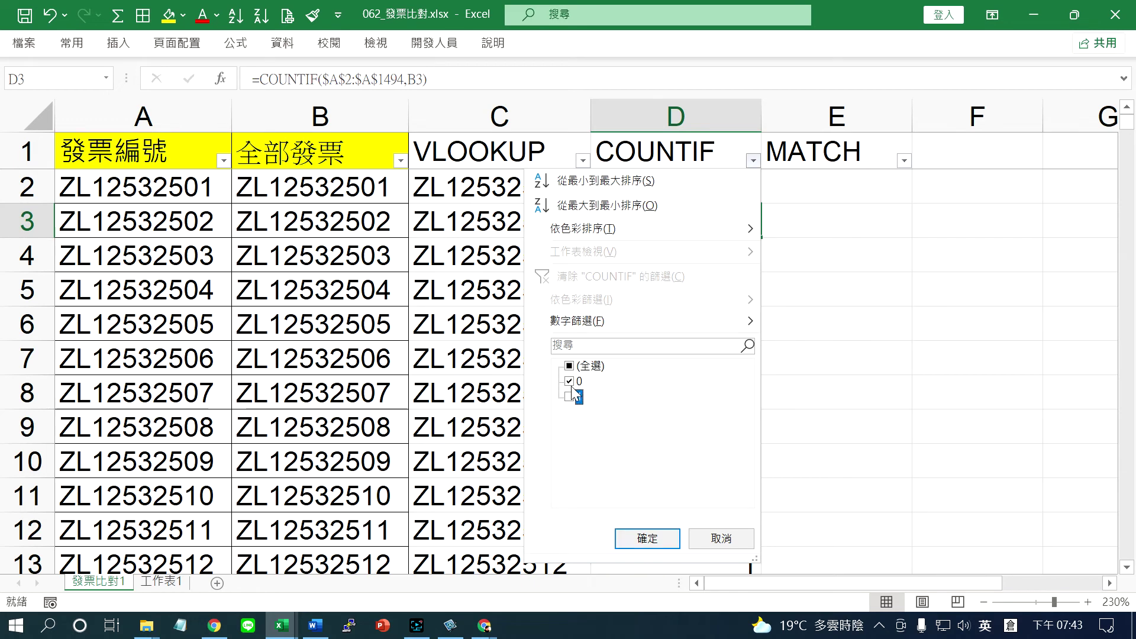
{"action": "left_click", "coordinate": [648, 539]}
Step: Copy the 11 filtered invoice numbers from column A (A180:A1282)
{"action": "left_click", "coordinate": [551, 189]}
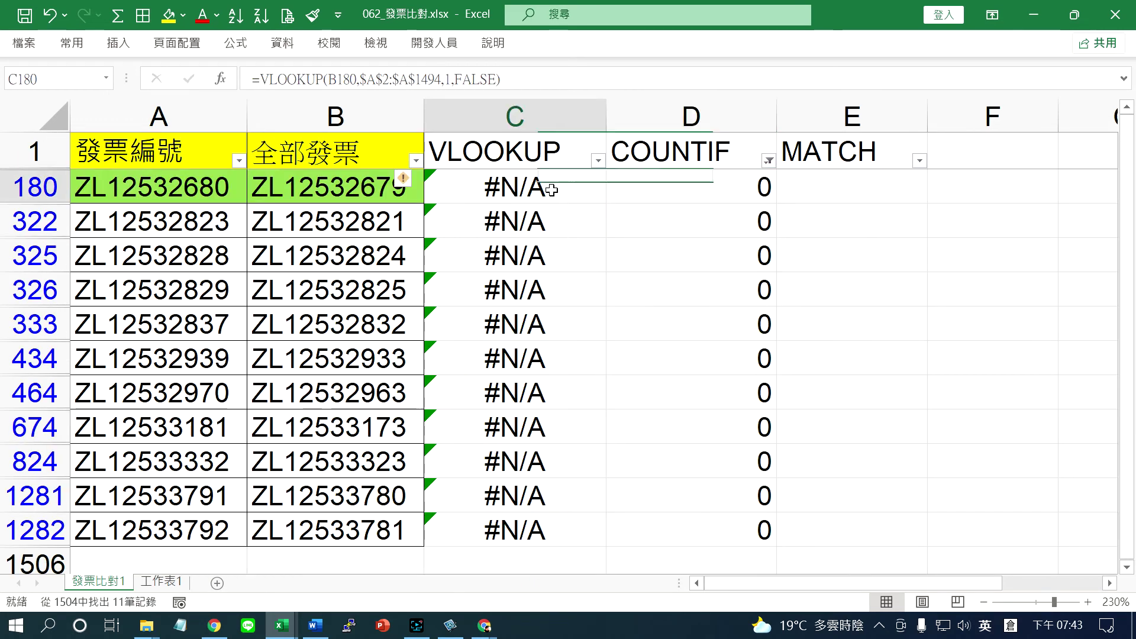
{"action": "left_click_drag", "start_coordinate": [552, 190], "coordinate": [559, 491]}
{"action": "left_click_drag", "start_coordinate": [197, 188], "coordinate": [205, 533]}
{"action": "key", "text": "ctrl+c"}
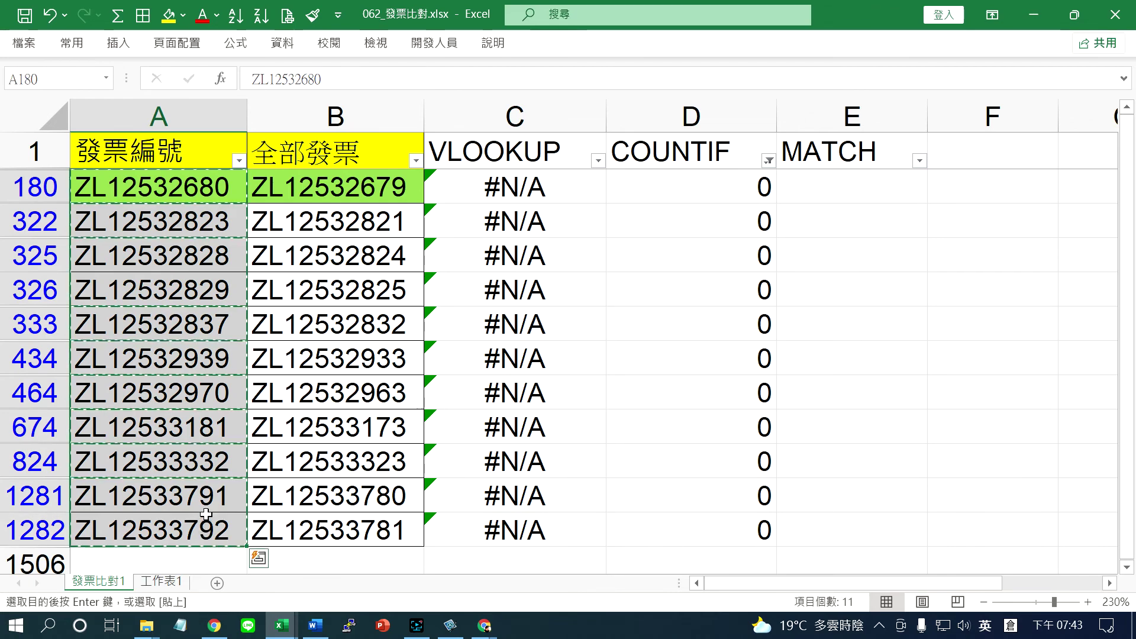
Step: Paste the 11 invoice numbers into A1 of a new sheet 工作表2 and widen column A
{"action": "left_click", "coordinate": [161, 581]}
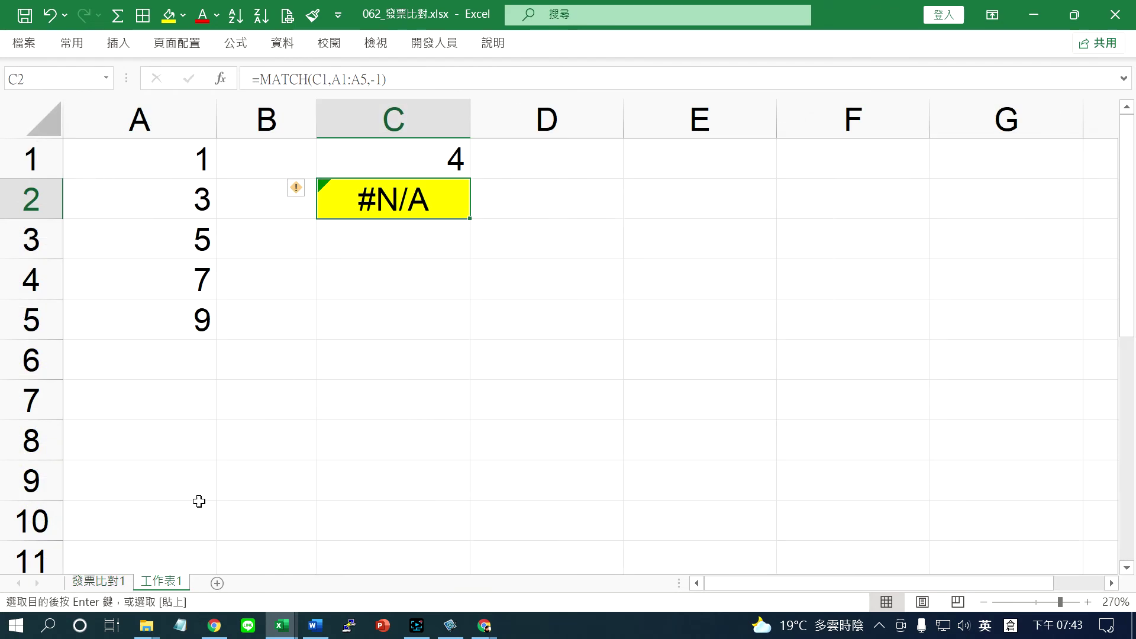
{"action": "left_click", "coordinate": [217, 582]}
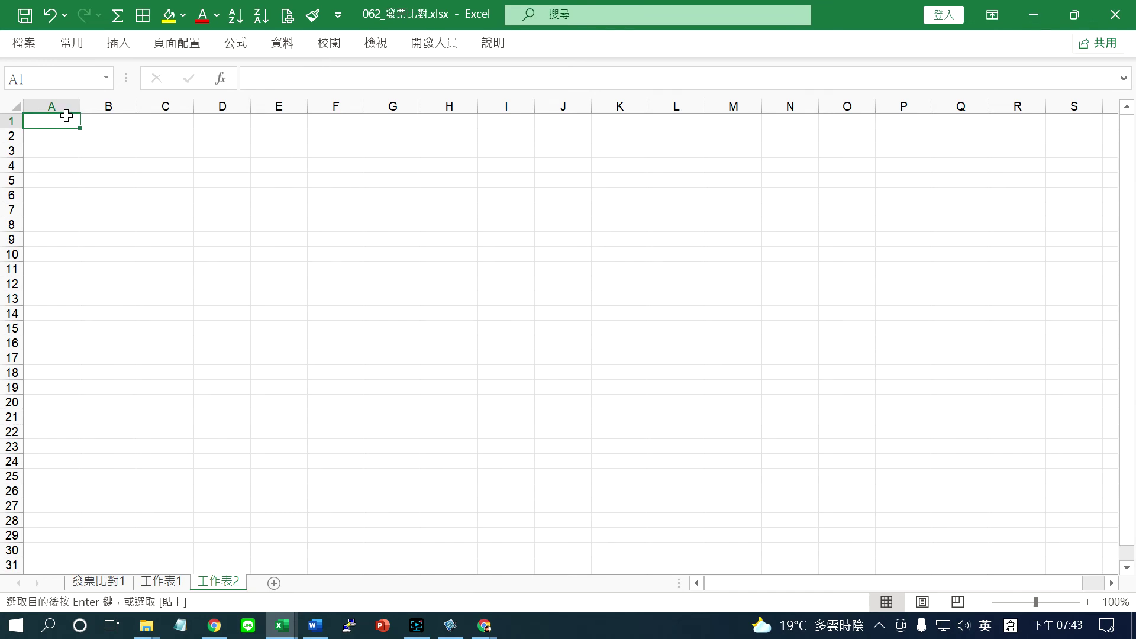
{"action": "key", "text": "ctrl+v"}
{"action": "left_click_drag", "start_coordinate": [81, 107], "coordinate": [97, 106]}
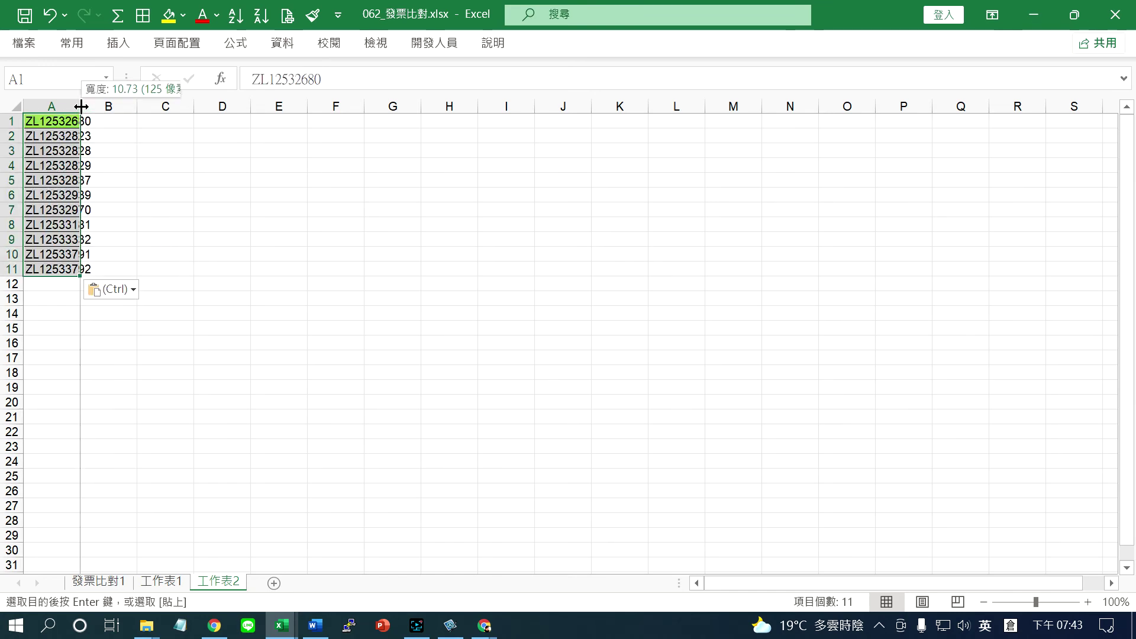
Step: Select the pasted invoice numbers A1:A11, then go back to sheet 發票比對1
{"action": "scroll", "coordinate": [152, 218], "scroll_direction": "up", "scroll_amount": 4}
{"action": "scroll", "coordinate": [150, 217], "scroll_direction": "up", "scroll_amount": 3}
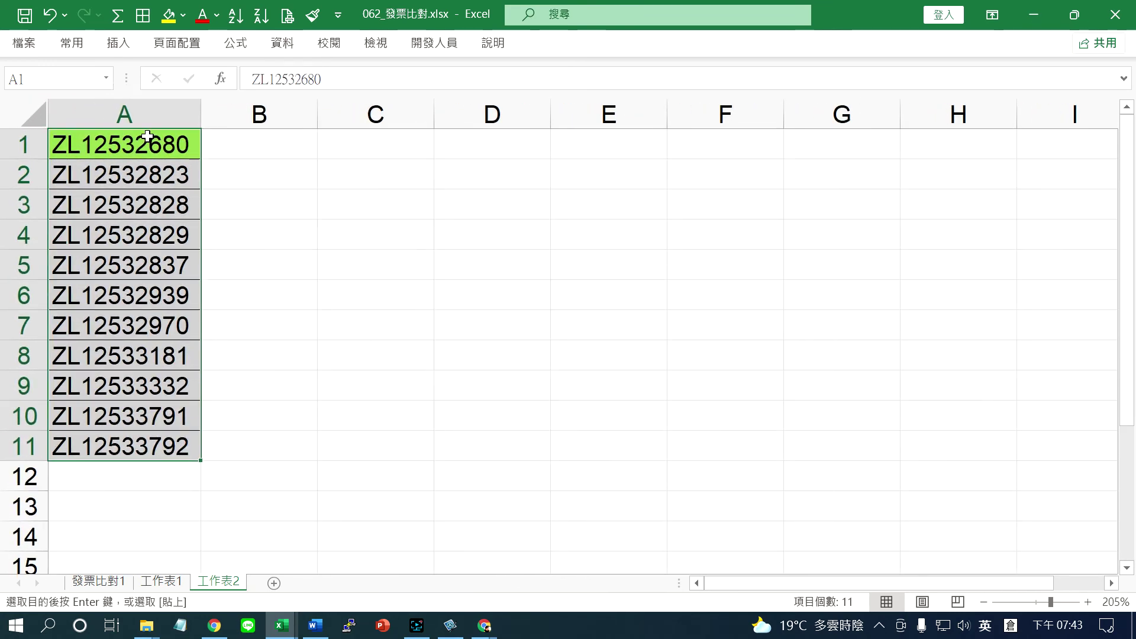
{"action": "mouse_move", "coordinate": [152, 144]}
{"action": "left_mouse_down"}
{"action": "mouse_move", "coordinate": [165, 471]}
{"action": "mouse_move", "coordinate": [165, 446]}
{"action": "left_mouse_up"}
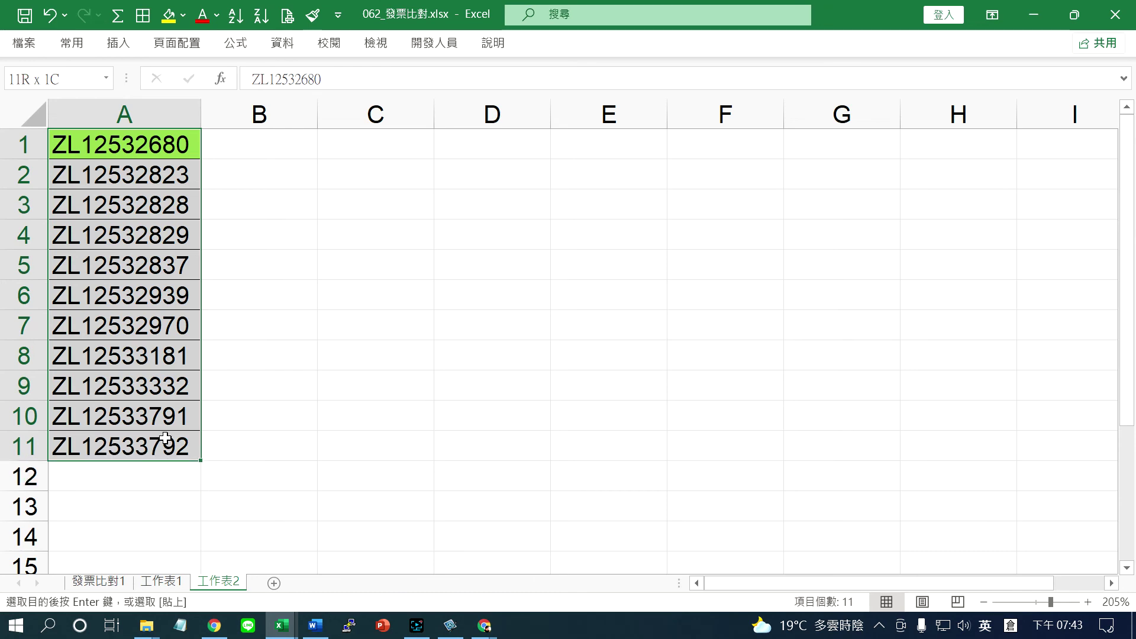
{"action": "left_click", "coordinate": [111, 583]}
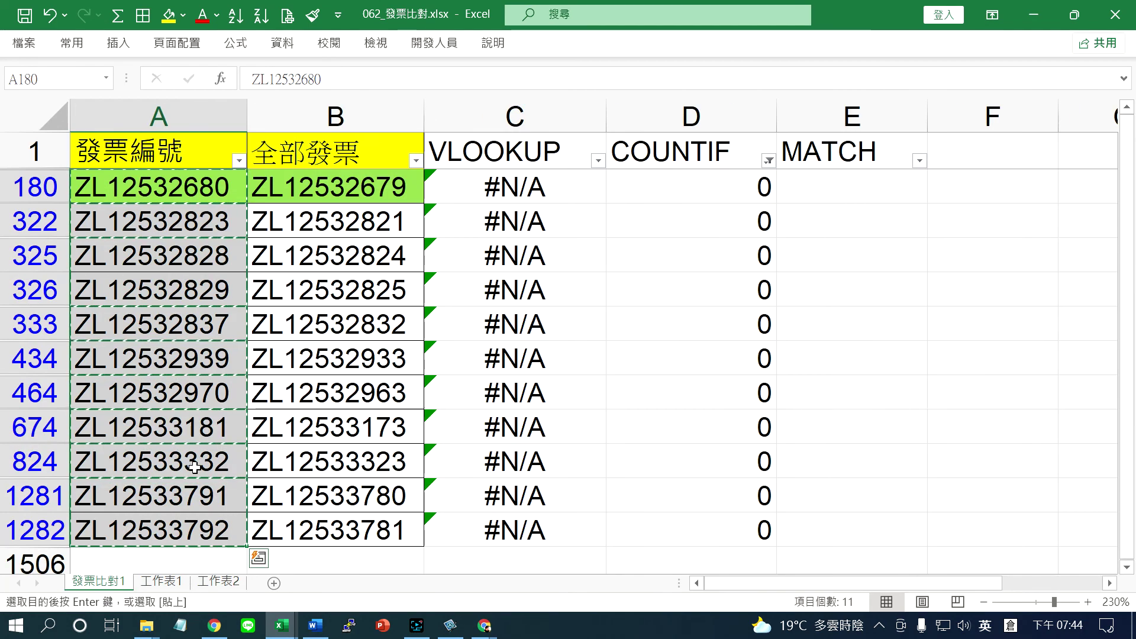
Step: Clear the COUNTIF filter by reselecting all of its values
{"action": "left_click", "coordinate": [545, 159]}
{"action": "left_click", "coordinate": [682, 159]}
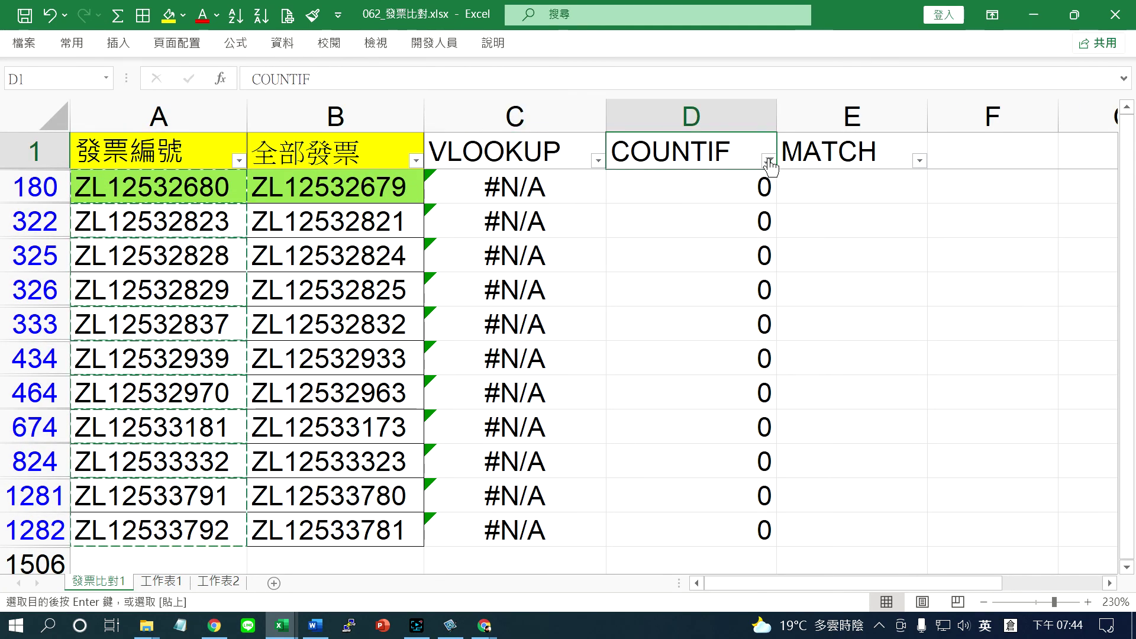
{"action": "left_click", "coordinate": [768, 161]}
{"action": "left_click", "coordinate": [599, 365]}
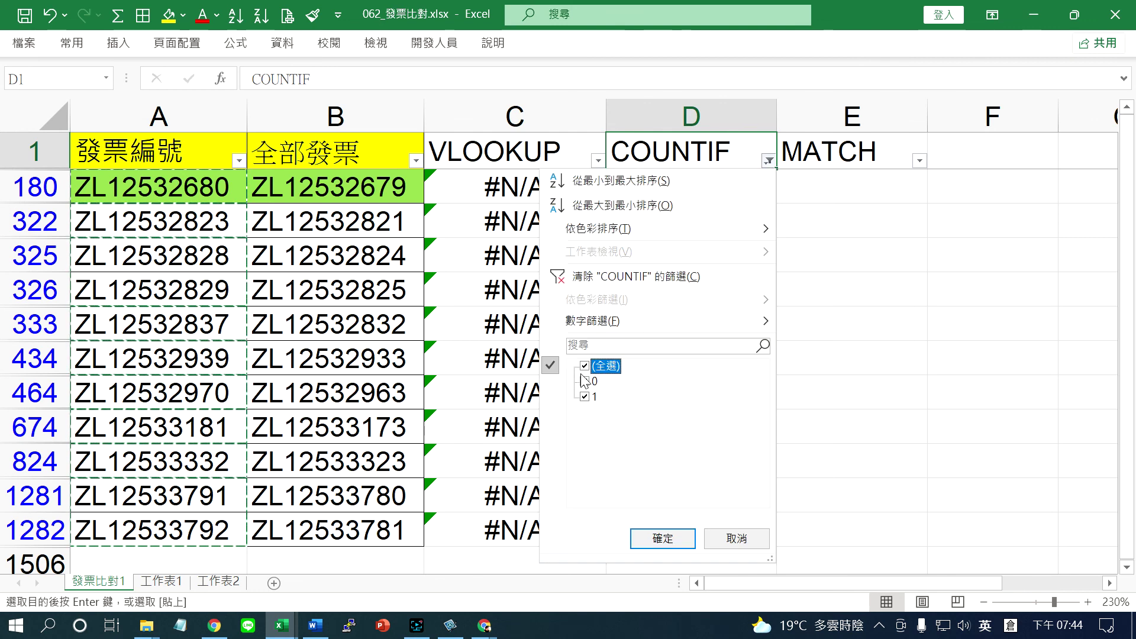
{"action": "left_click", "coordinate": [644, 535]}
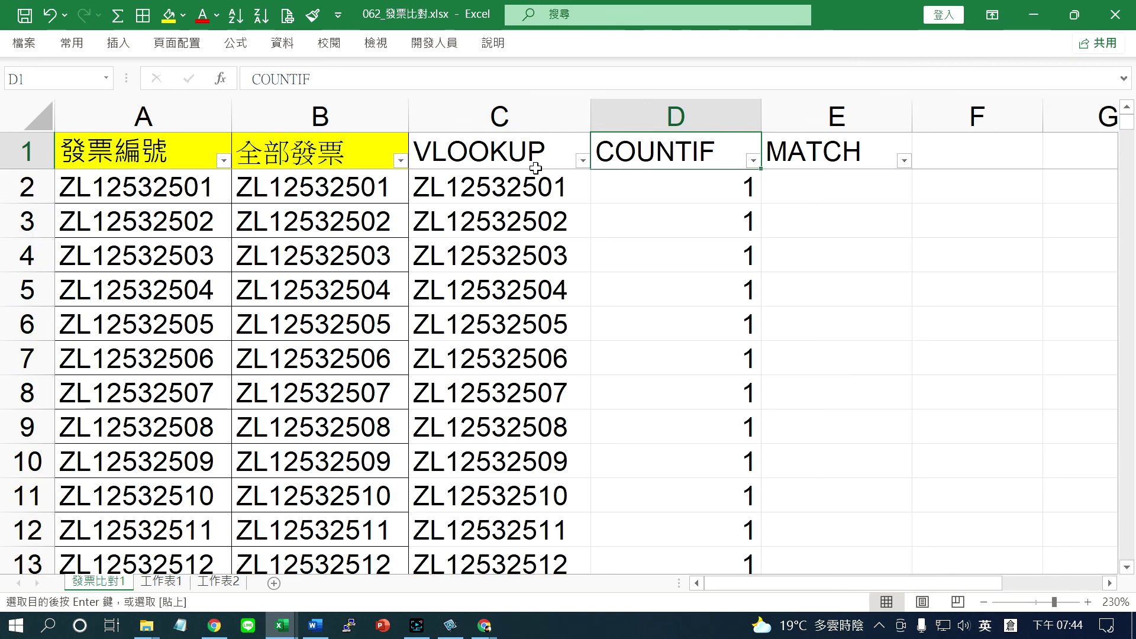
Step: Filter the VLOOKUP column to show only #N/A rows
{"action": "left_click", "coordinate": [583, 161]}
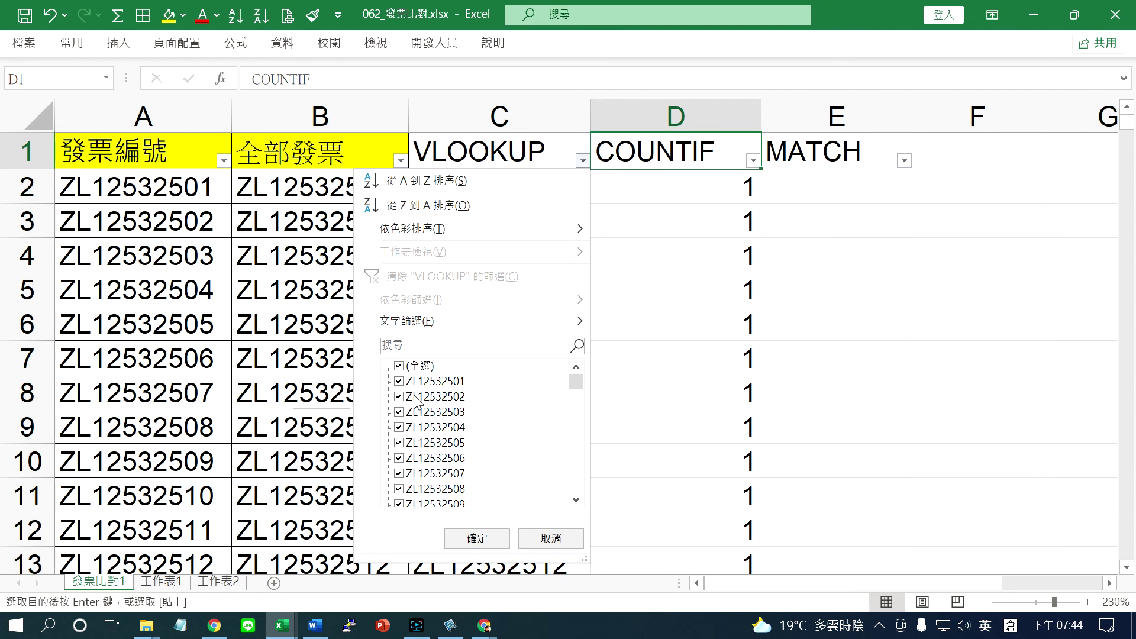
{"action": "left_click", "coordinate": [399, 367]}
{"action": "left_click_drag", "start_coordinate": [576, 382], "coordinate": [578, 524]}
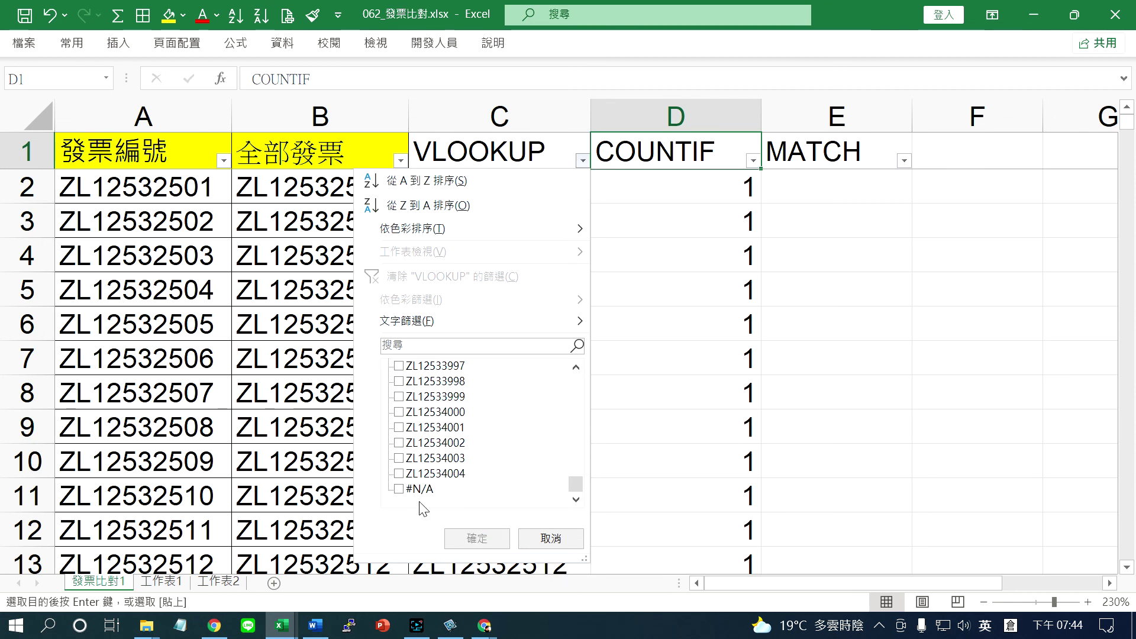
{"action": "left_click", "coordinate": [399, 489]}
{"action": "left_click", "coordinate": [477, 538]}
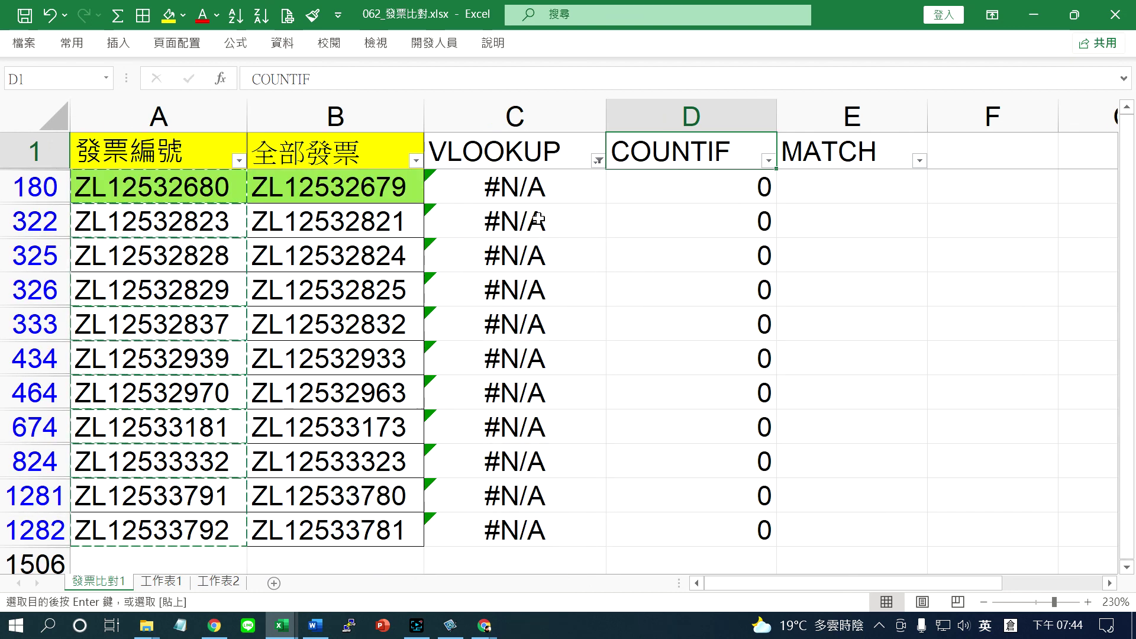
Step: Select the #N/A results in column C and the COUNTIF results in column D
{"action": "left_click_drag", "start_coordinate": [515, 187], "coordinate": [515, 530]}
{"action": "left_click_drag", "start_coordinate": [727, 198], "coordinate": [712, 480]}
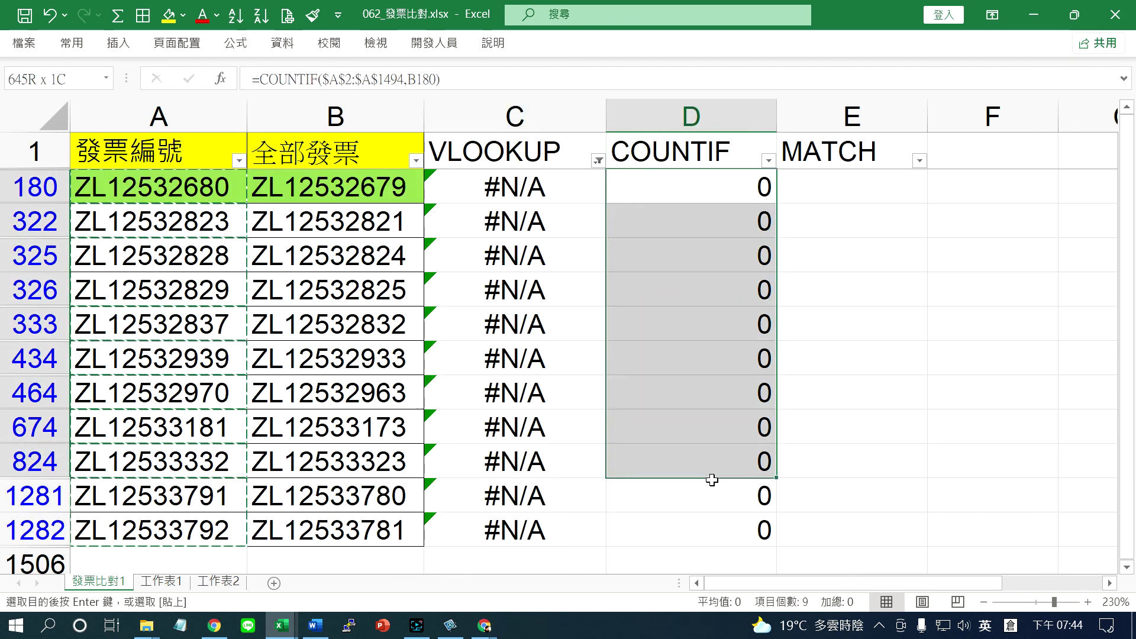
{"action": "type", "text": "`"}
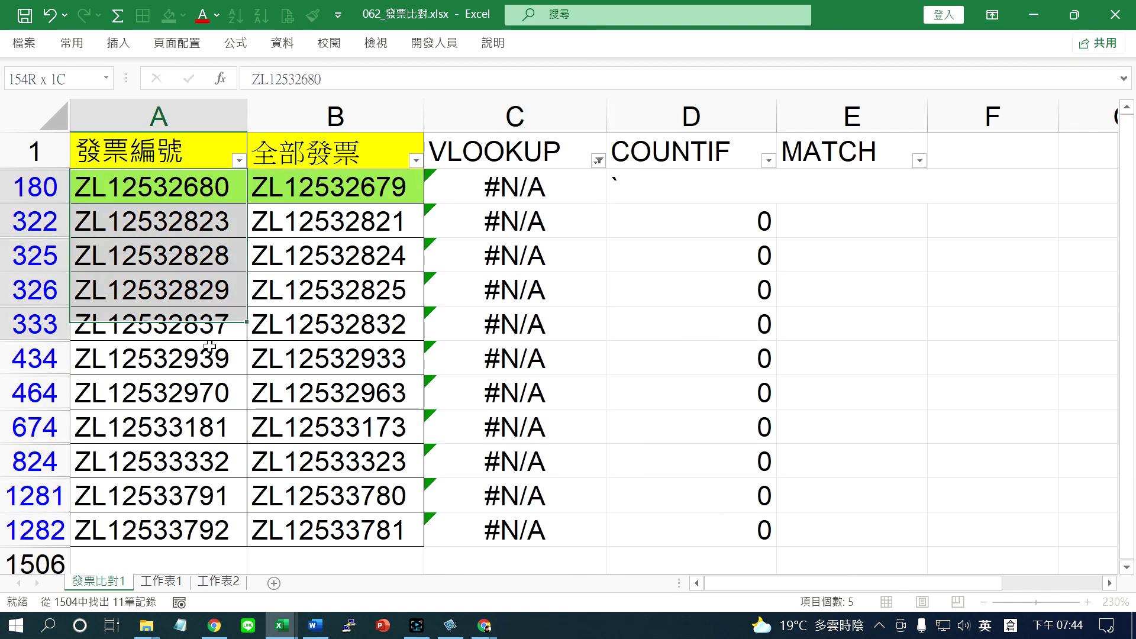